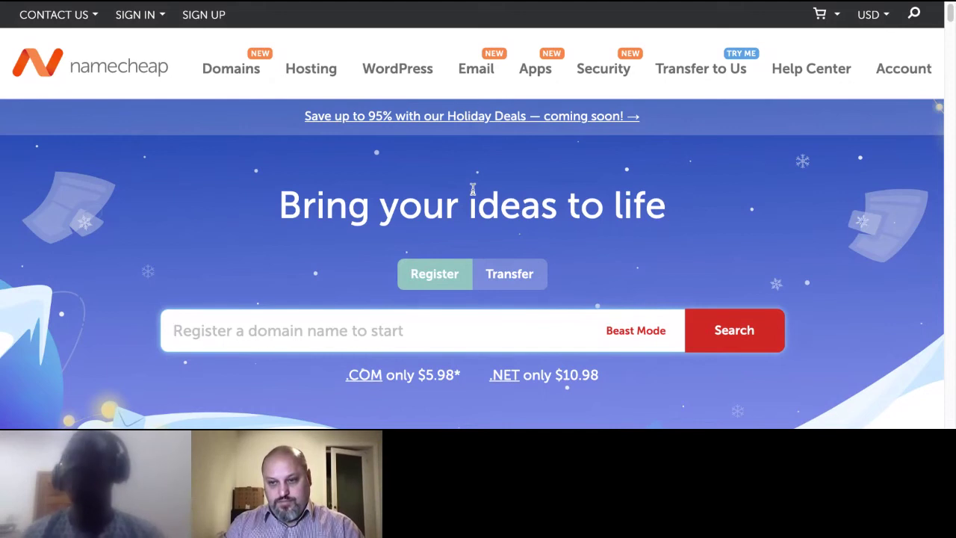
Enter techsoup.org in Namecheap's domain search box, replacing the mistyped 'ste'.
scroll(298, 302, "down", 1)
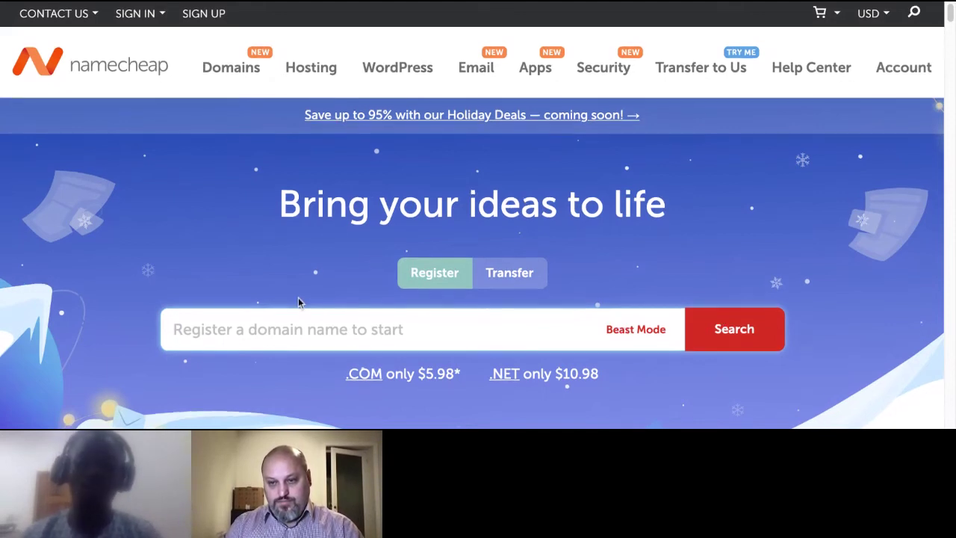
scroll(298, 302, "down", 1)
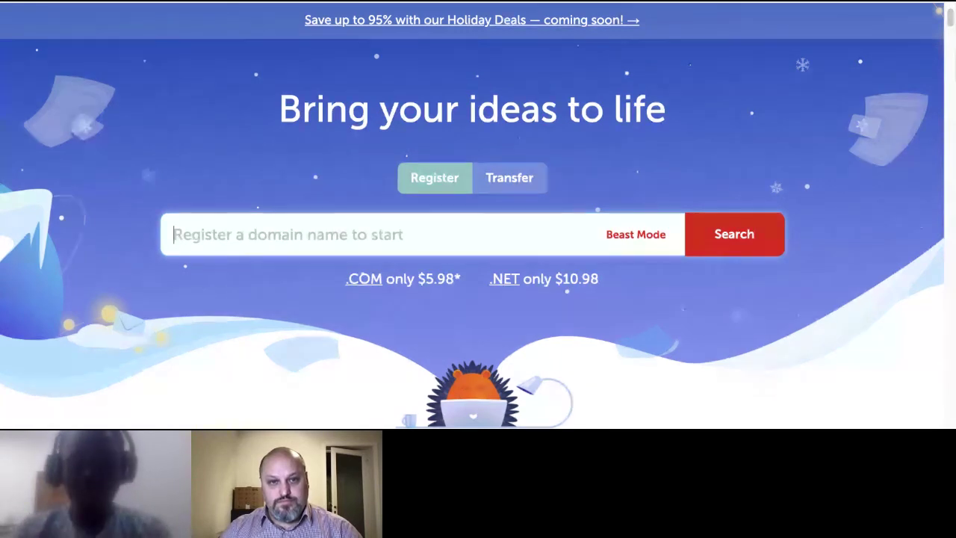
type("ste")
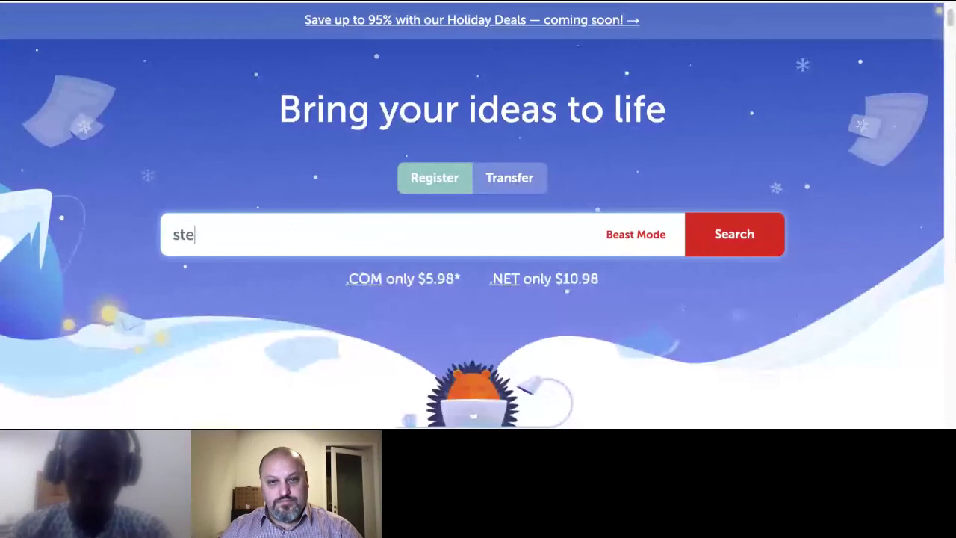
key("BackSpace")
key("BackSpace")
key("BackSpace")
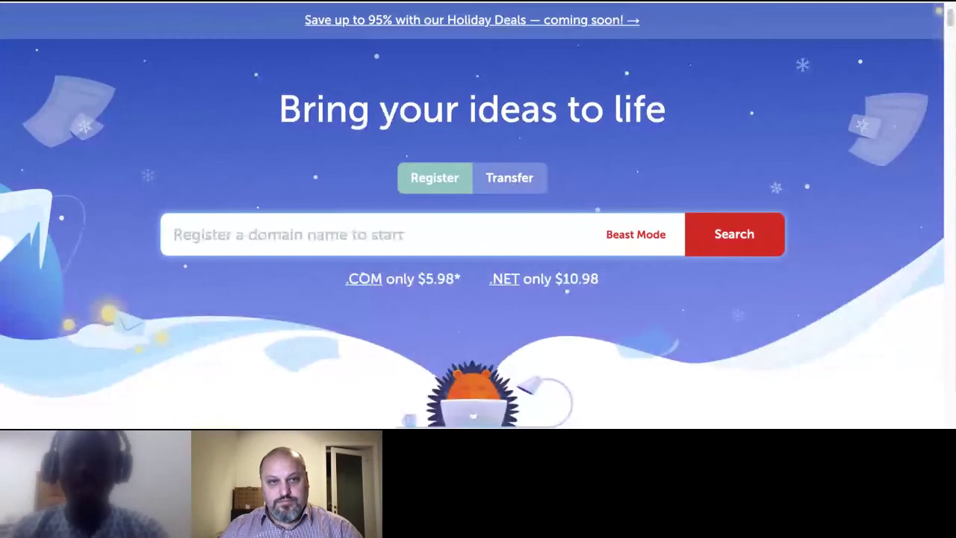
type("tech")
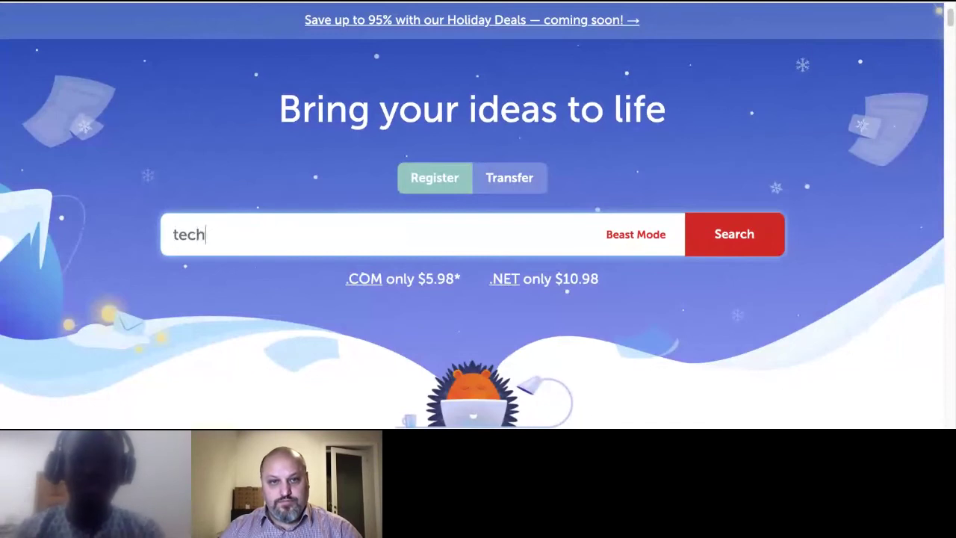
type("soup.org")
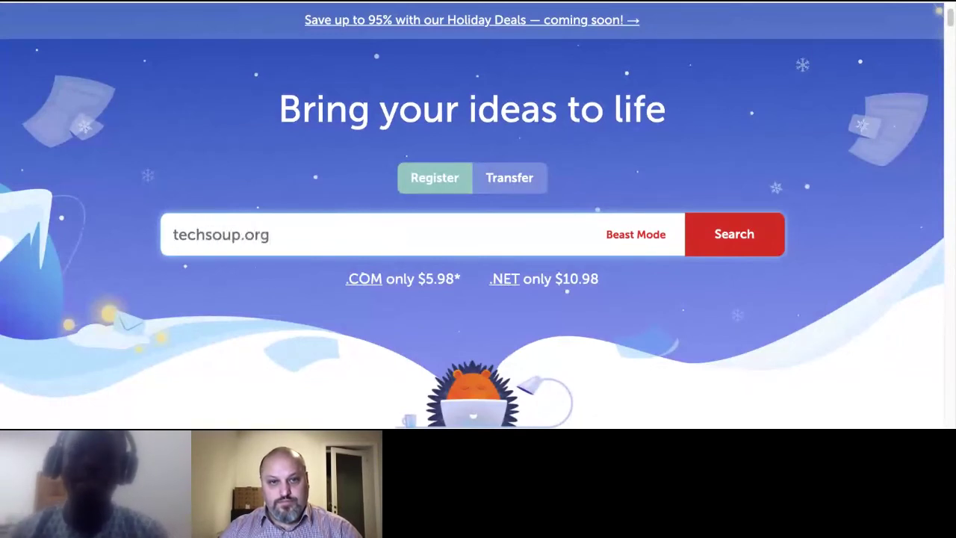
Search techsoup.org, see it registered since 1999, then change the search to techsoupconnects.org.
left_click(724, 242)
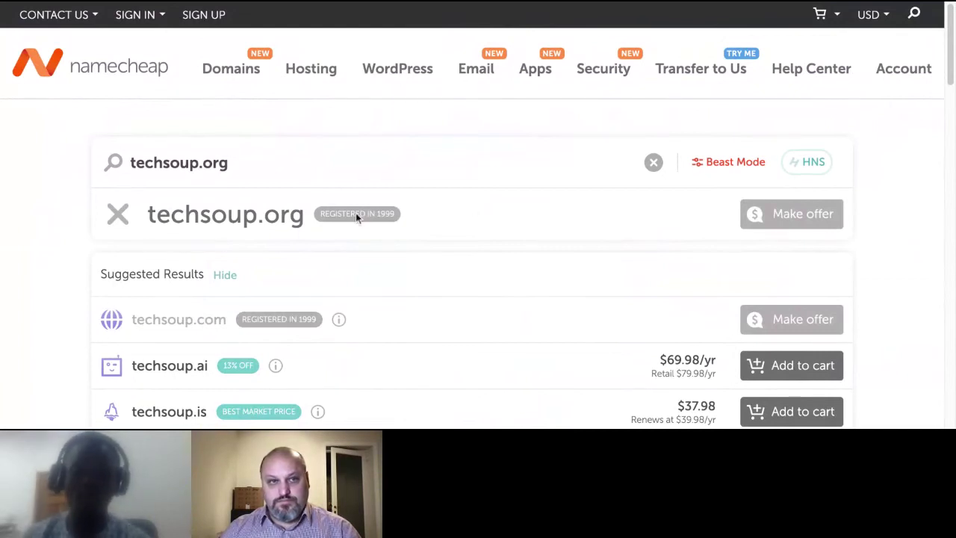
mouse_move(355, 213)
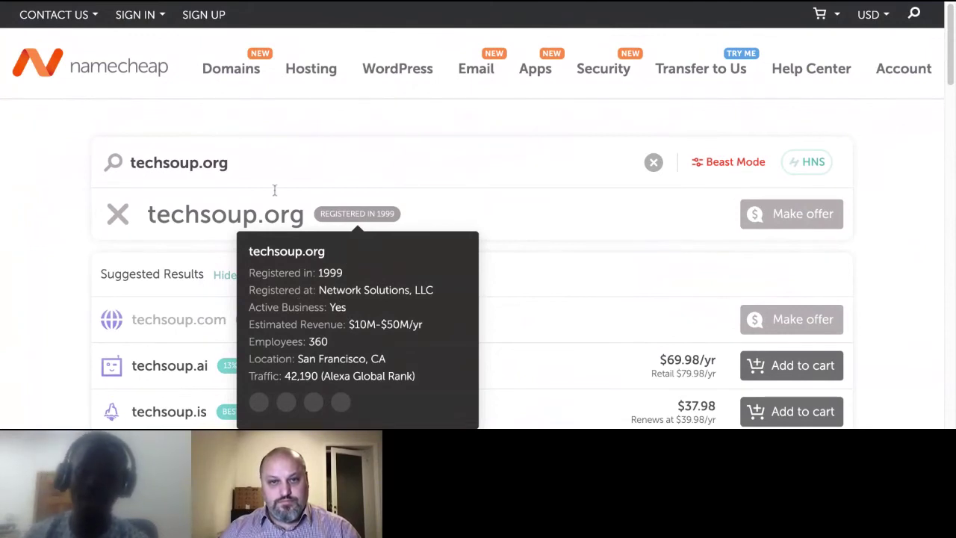
left_click(265, 156)
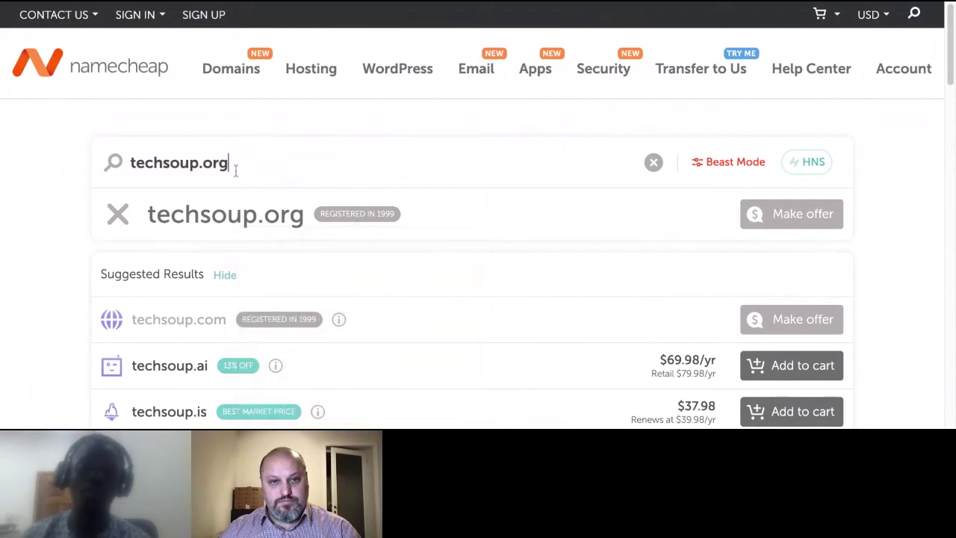
left_click(198, 162)
type("connect")
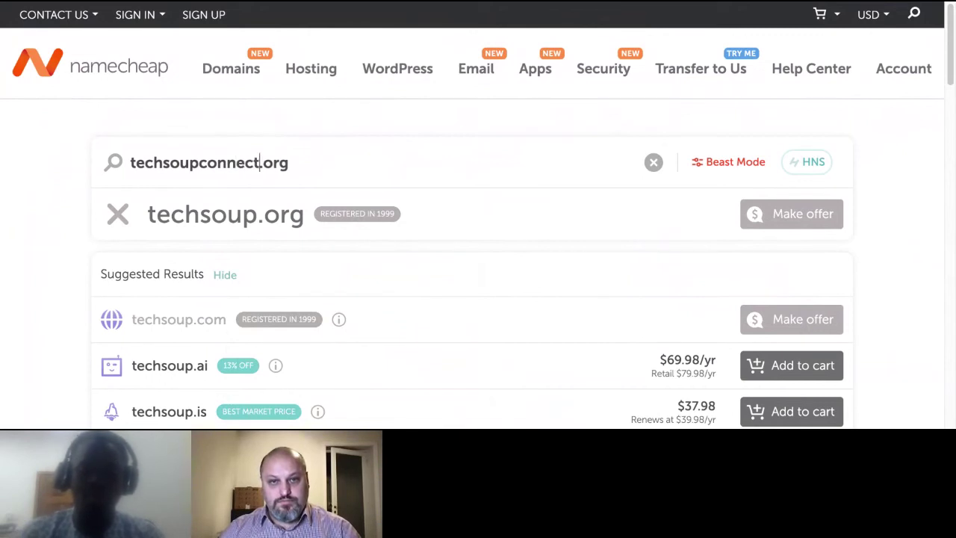
type("s")
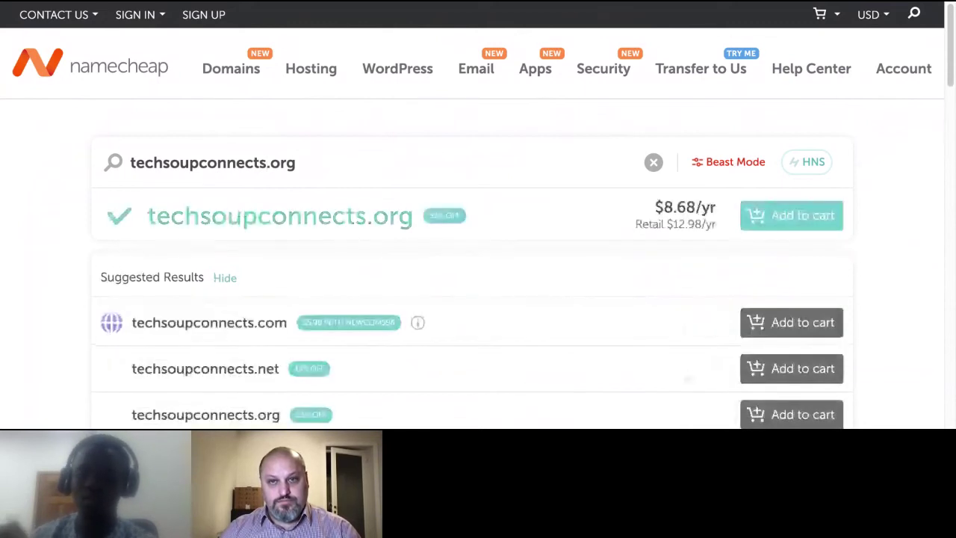
Add techsoupconnects.org to the cart and open the cart summary showing $8.86.
left_click(267, 162)
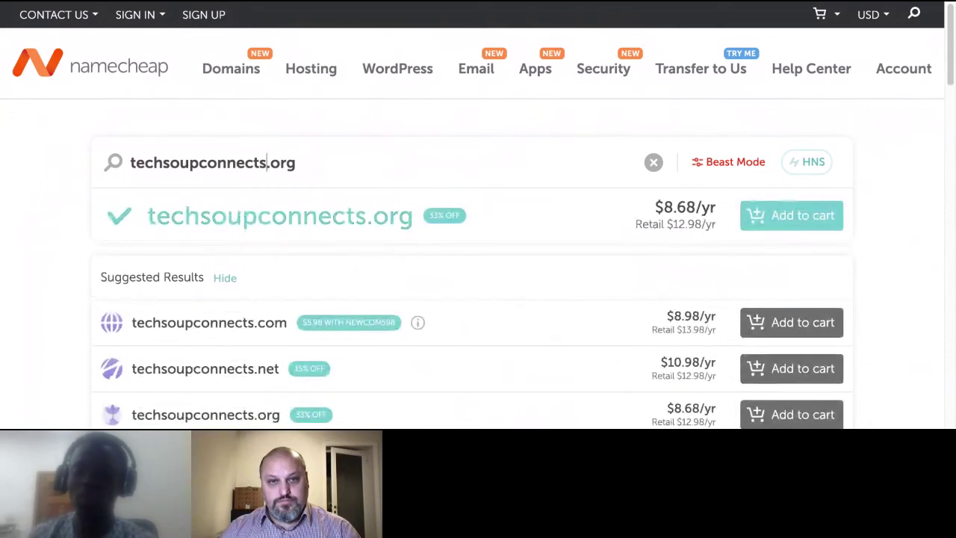
left_click(765, 217)
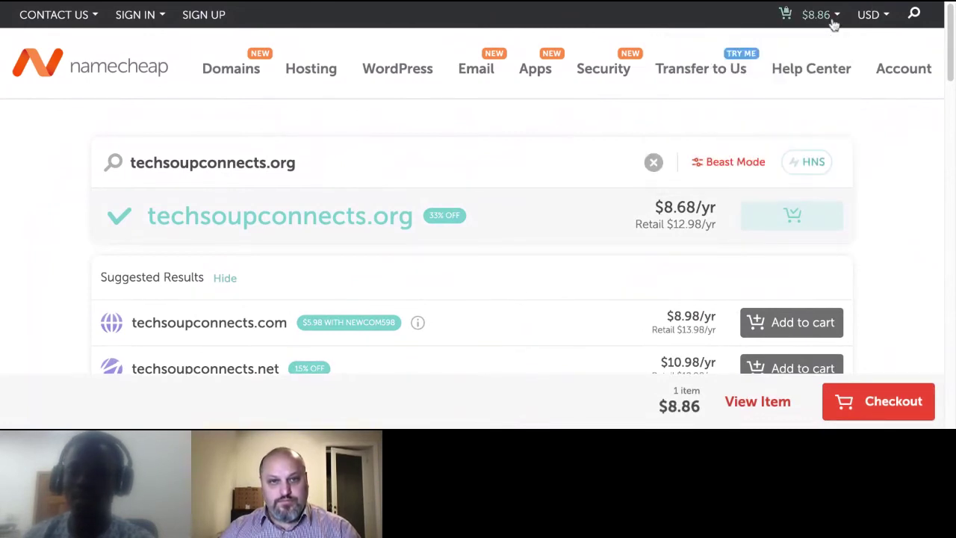
mouse_move(835, 24)
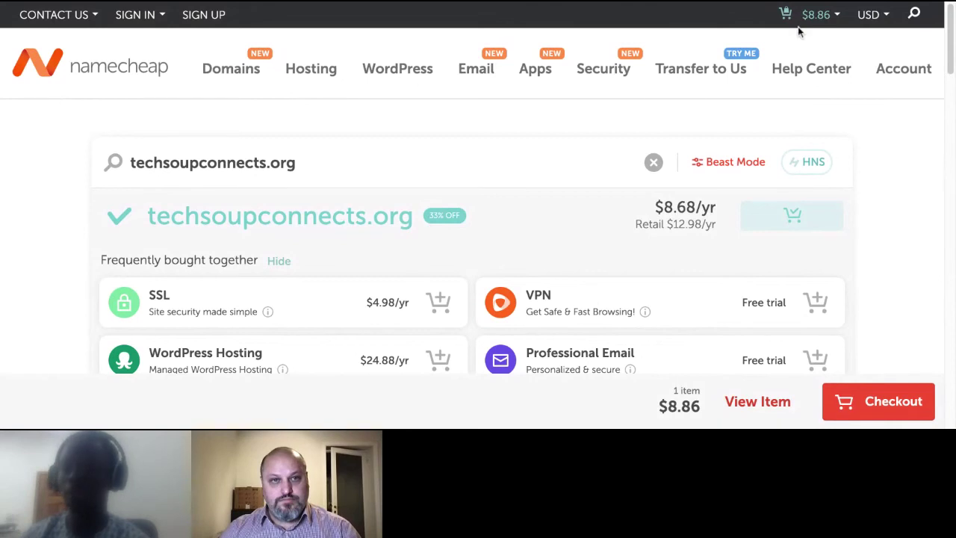
left_click(836, 15)
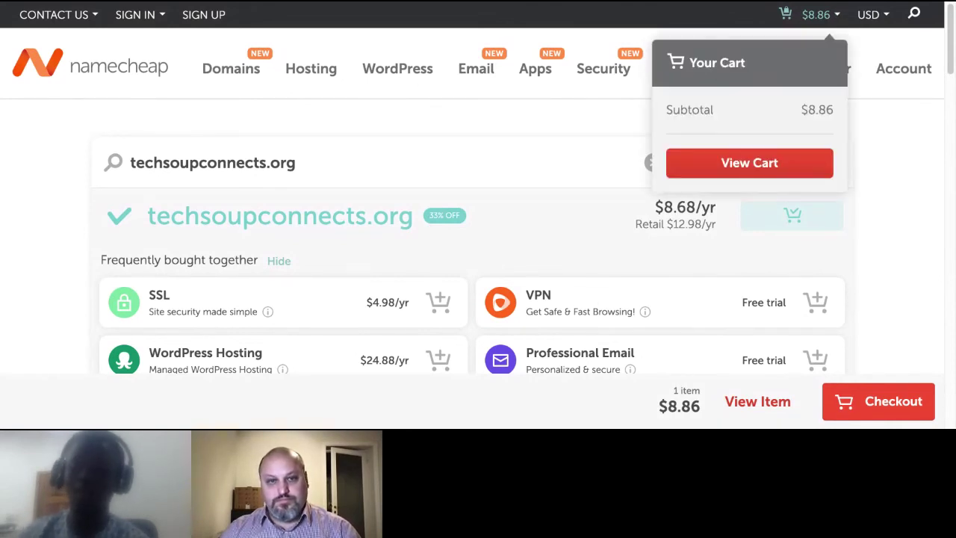
left_click(736, 172)
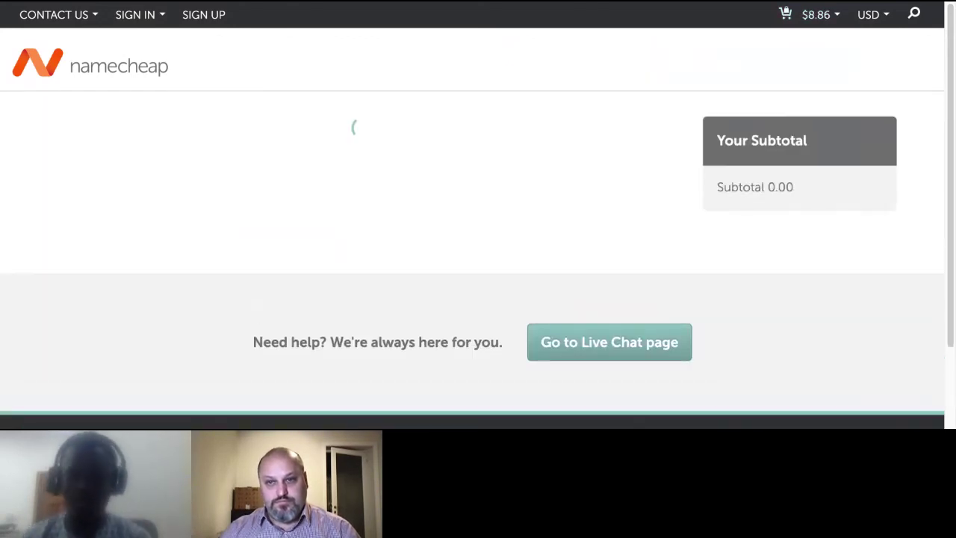
Review the cart with techsoupconnects.org at $8.86 and confirm the order.
scroll(481, 164, "down", 10)
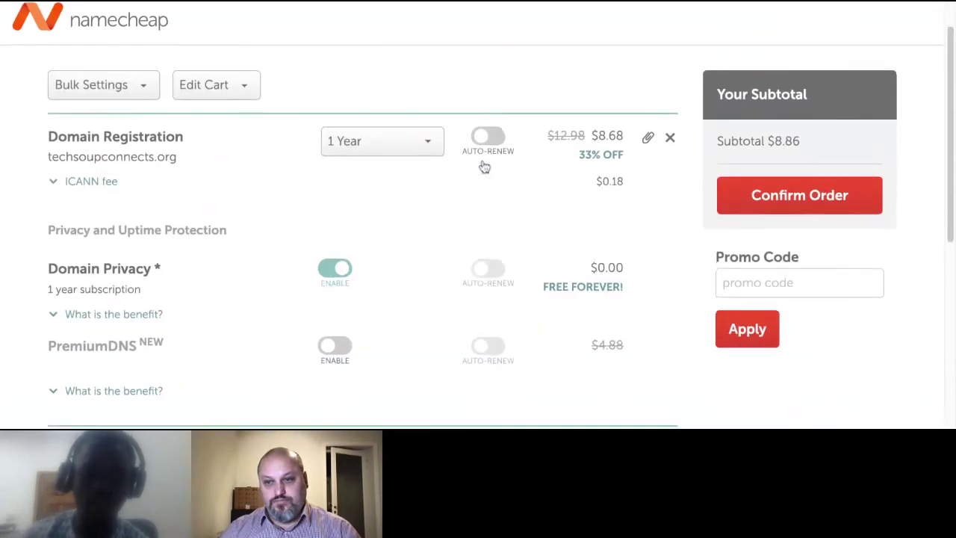
scroll(481, 165, "up", 5)
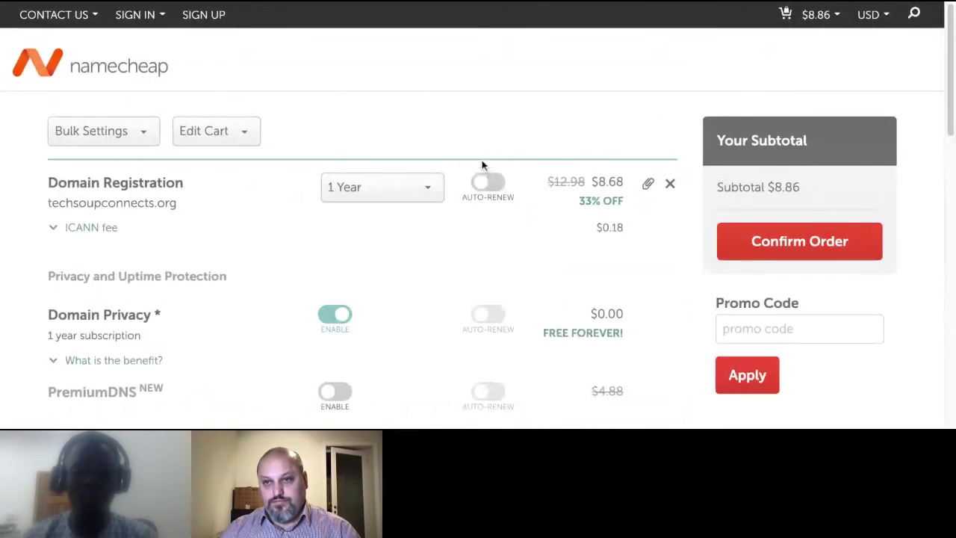
scroll(482, 165, "down", 2)
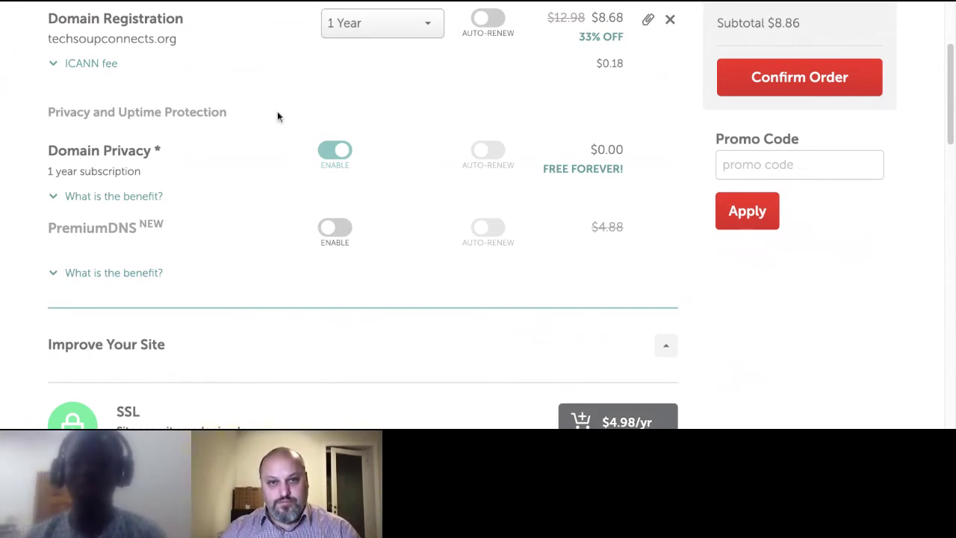
left_click(729, 85)
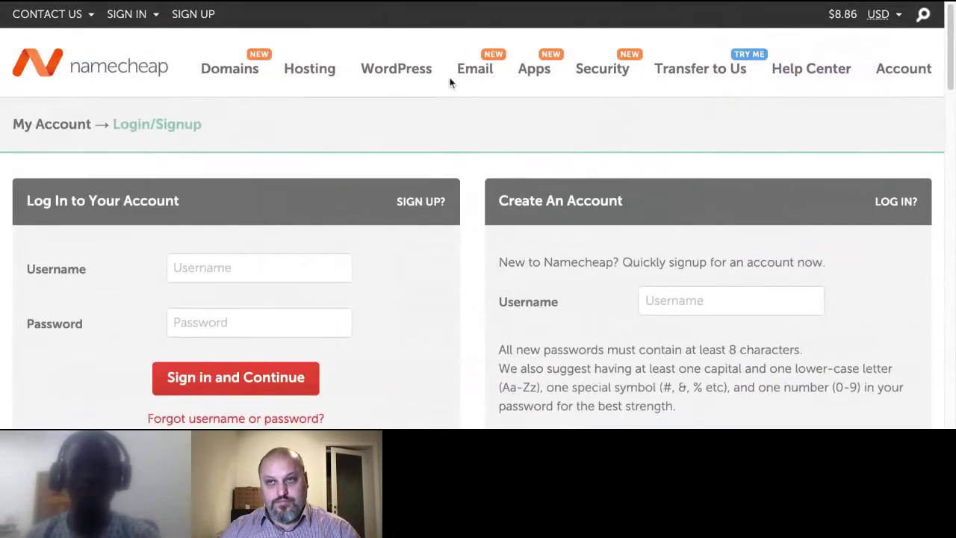
Bring up Namecheap's Shared Hosting plans: Stellar $1.88, Stellar Plus $2.98, Stellar Business $4.98 per month.
left_click(156, 17)
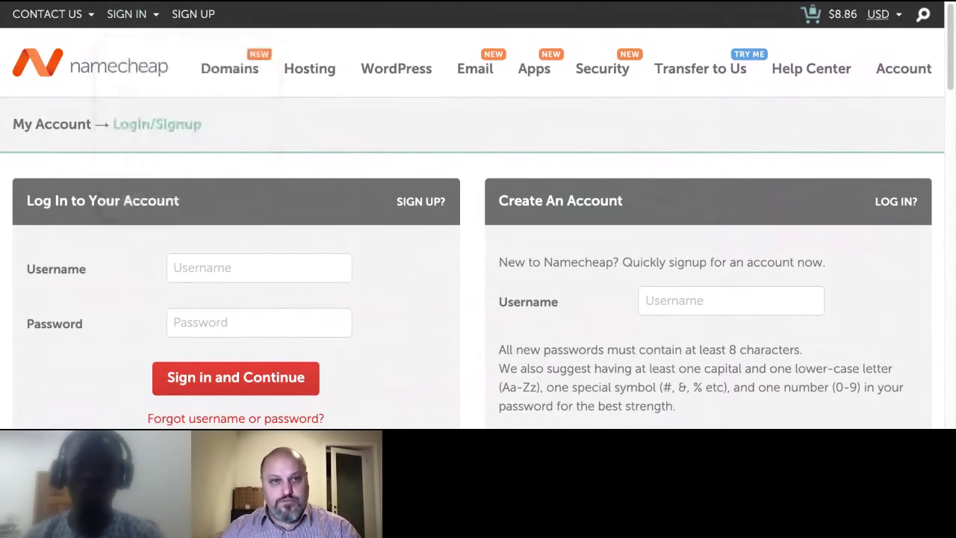
mouse_move(303, 74)
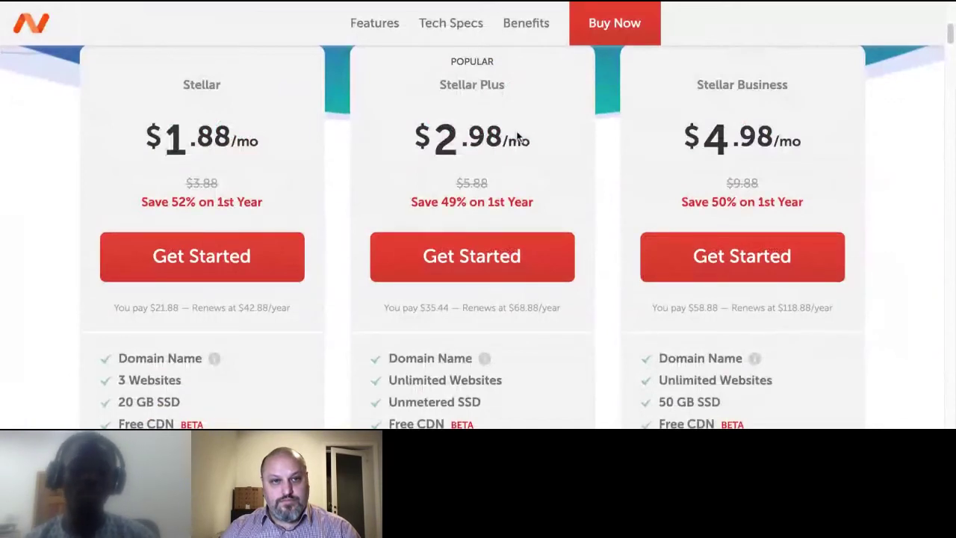
Pick the Stellar plan, linked to techsoupconnects.org already in cart, for $30.74.
scroll(127, 282, "down", 2)
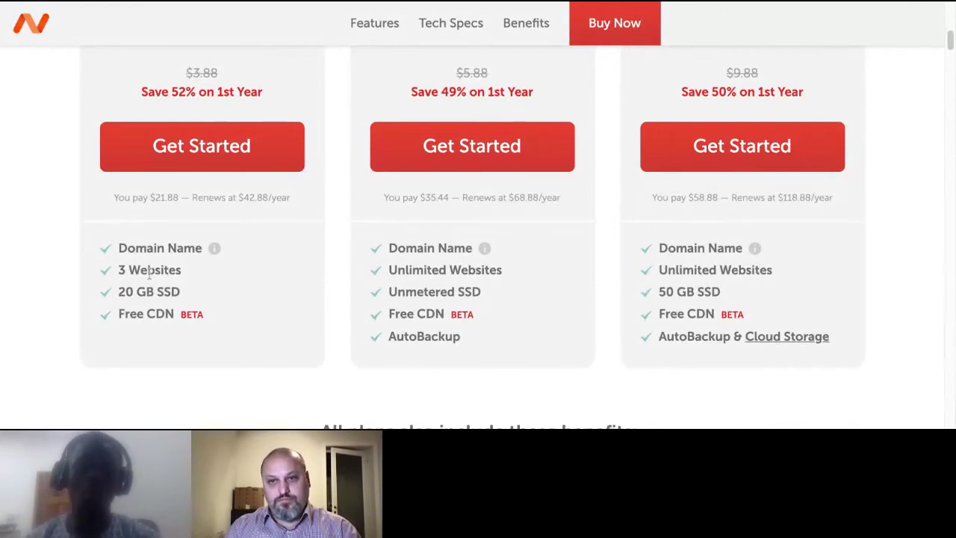
left_click(251, 145)
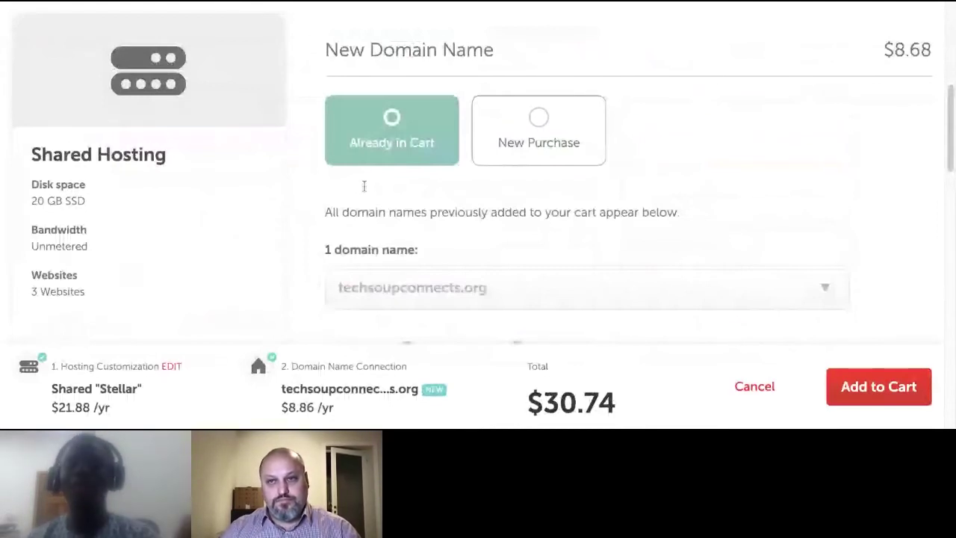
Open Namecheap's sign-in form from the header and focus the Username field.
scroll(364, 186, "down", 1)
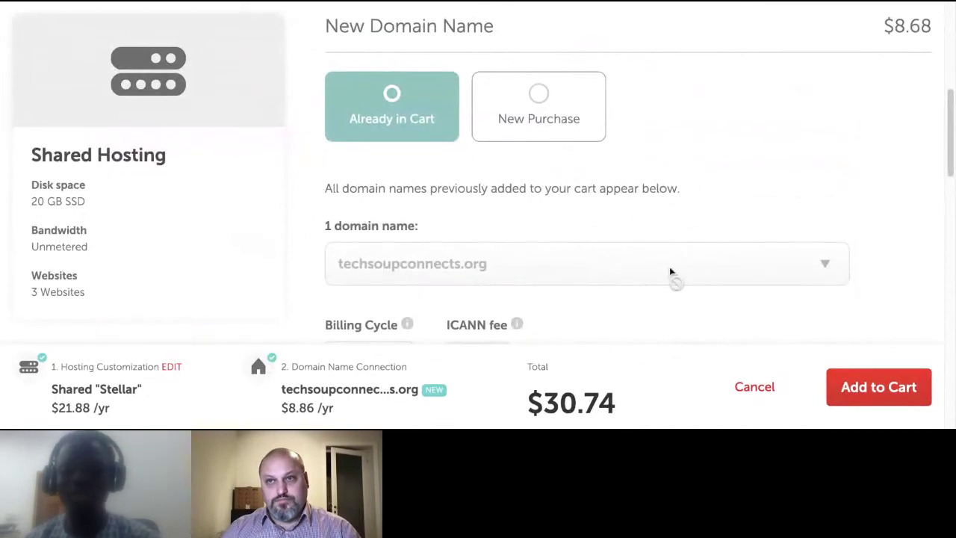
scroll(402, 139, "down", 2)
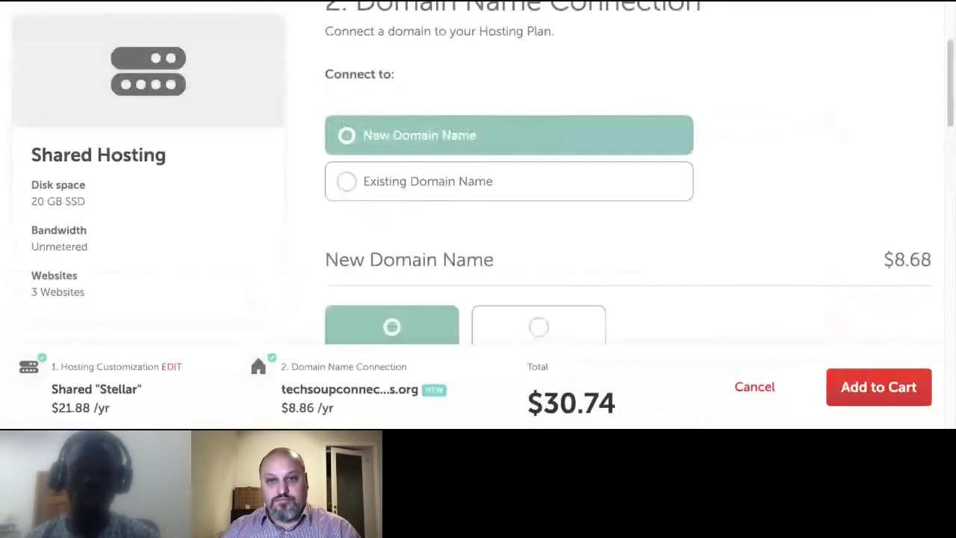
scroll(478, 187, "up", 3)
left_click(135, 15)
left_click(153, 74)
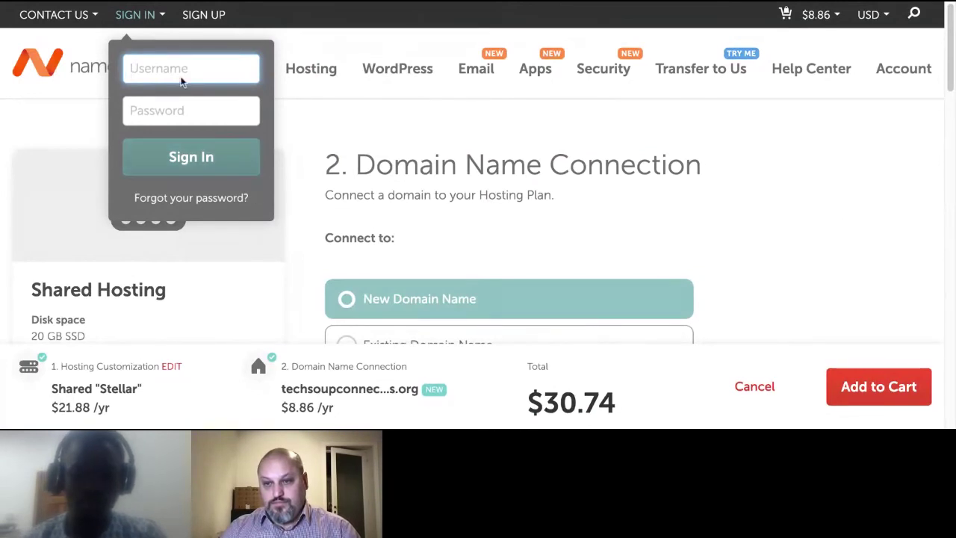
Sign in to Namecheap with the account username and the pasted password.
type("des")
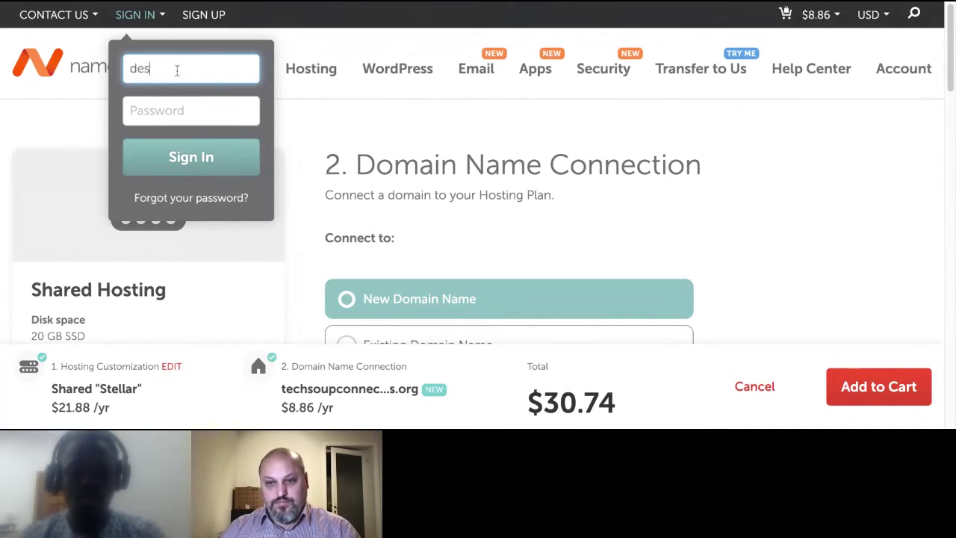
type("ram")
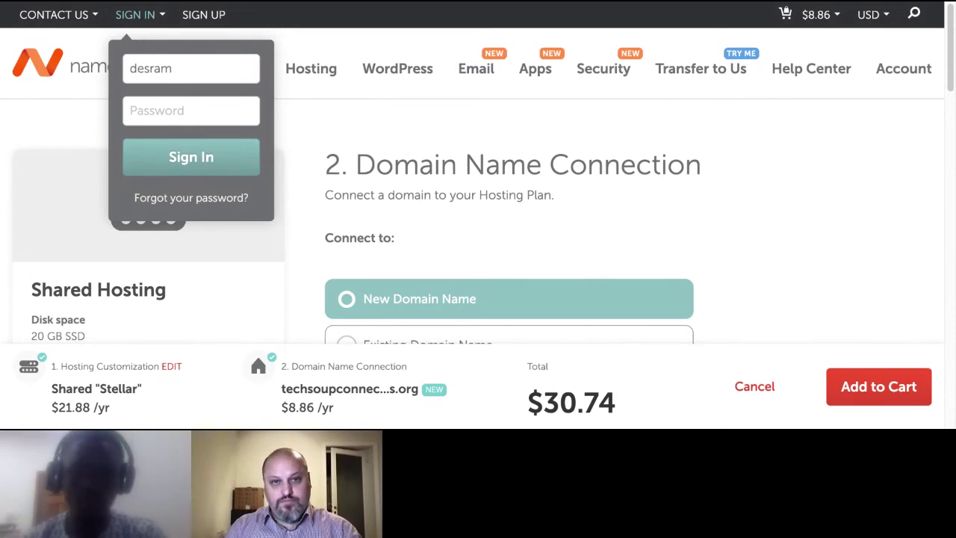
left_click(240, 69)
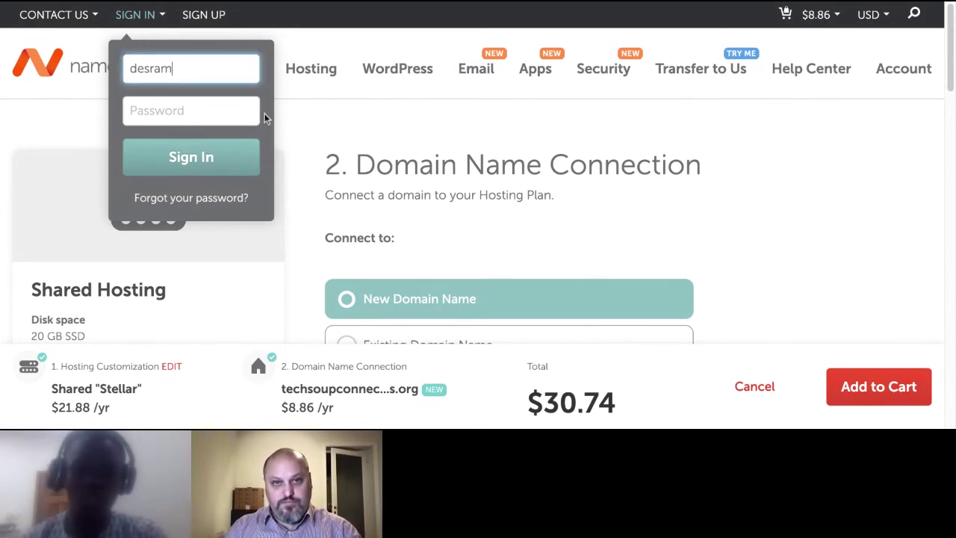
left_click(177, 111)
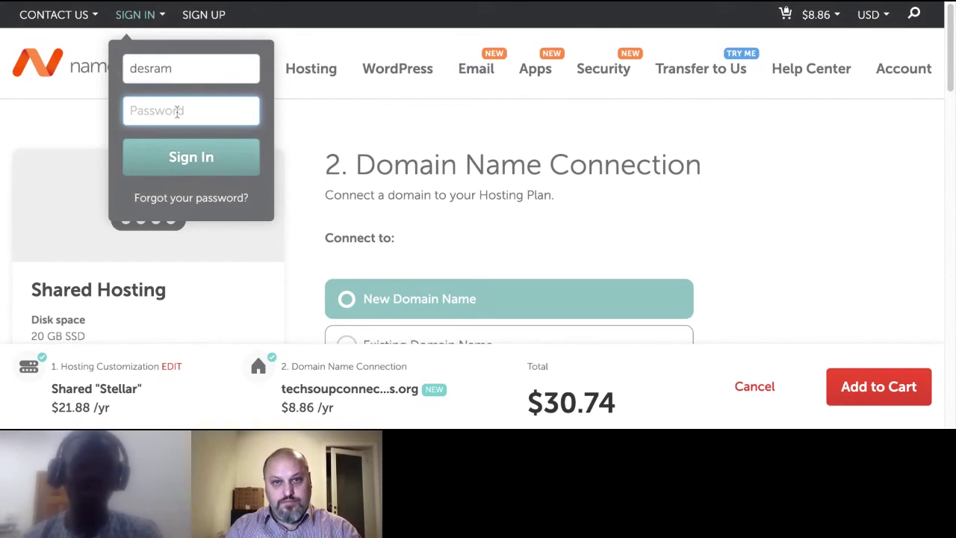
key("ctrl+v")
left_click(190, 163)
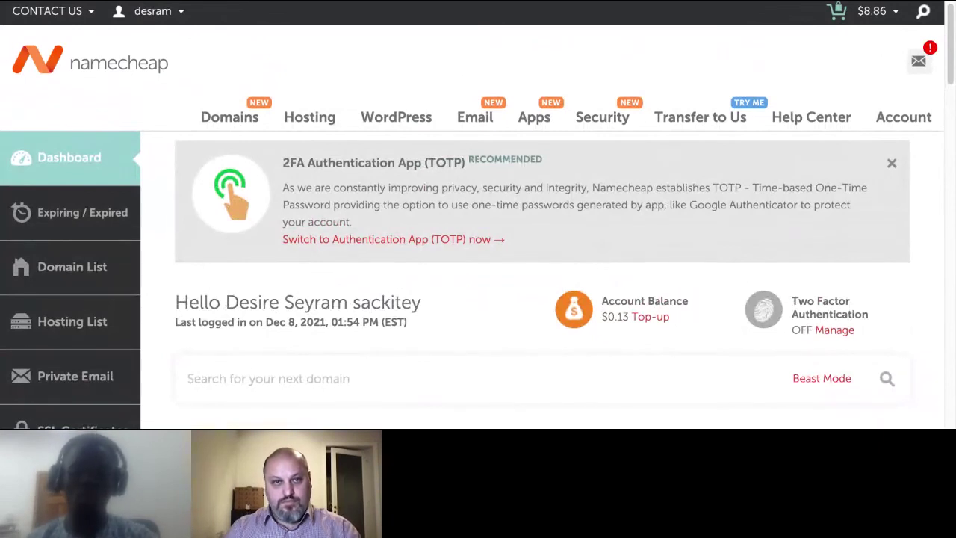
Find bedeston.com among the dashboard's recently active items and open its Manage page.
scroll(478, 216, "down", 4)
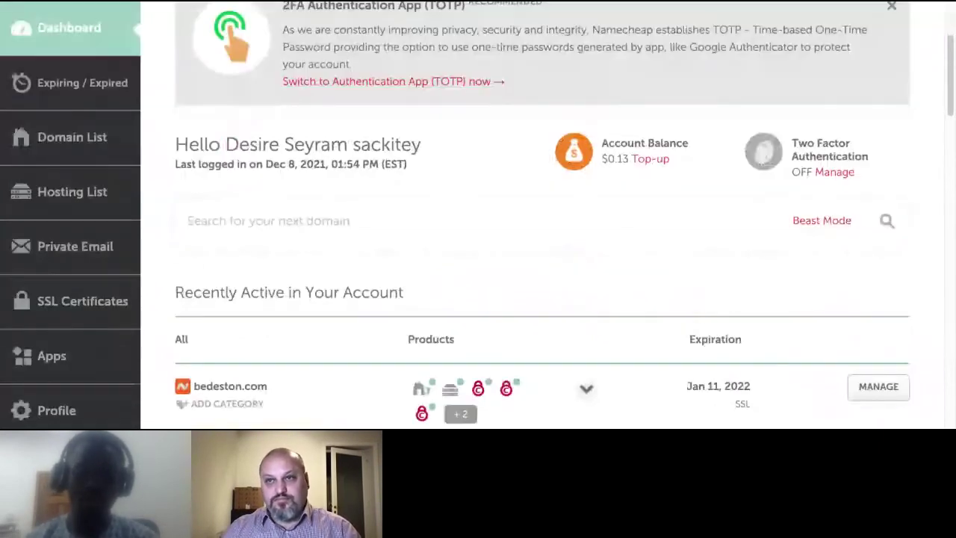
scroll(478, 216, "down", 1)
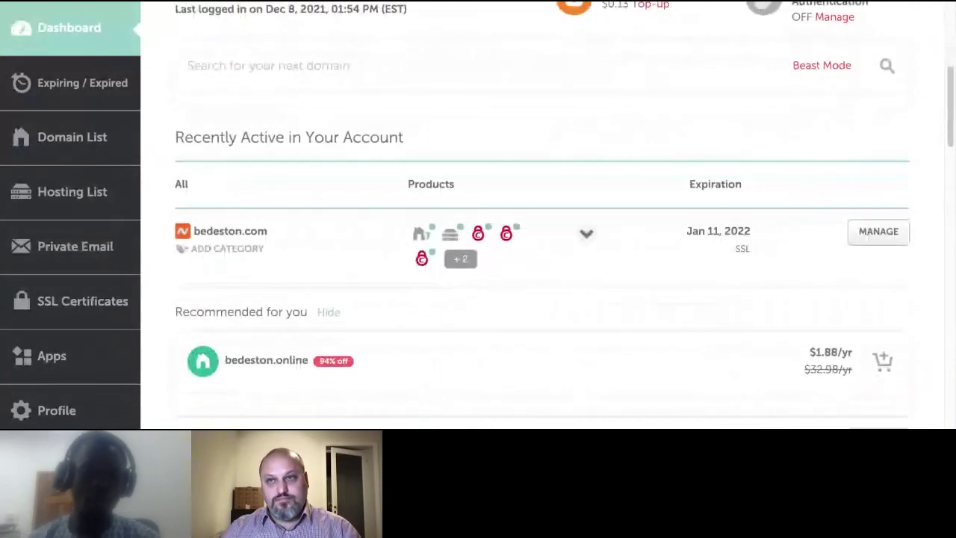
mouse_move(450, 236)
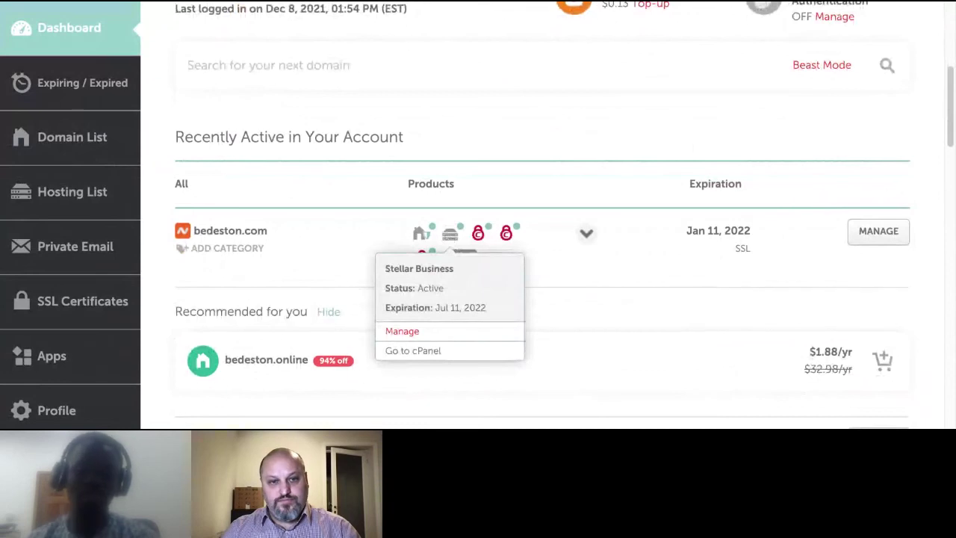
mouse_move(421, 233)
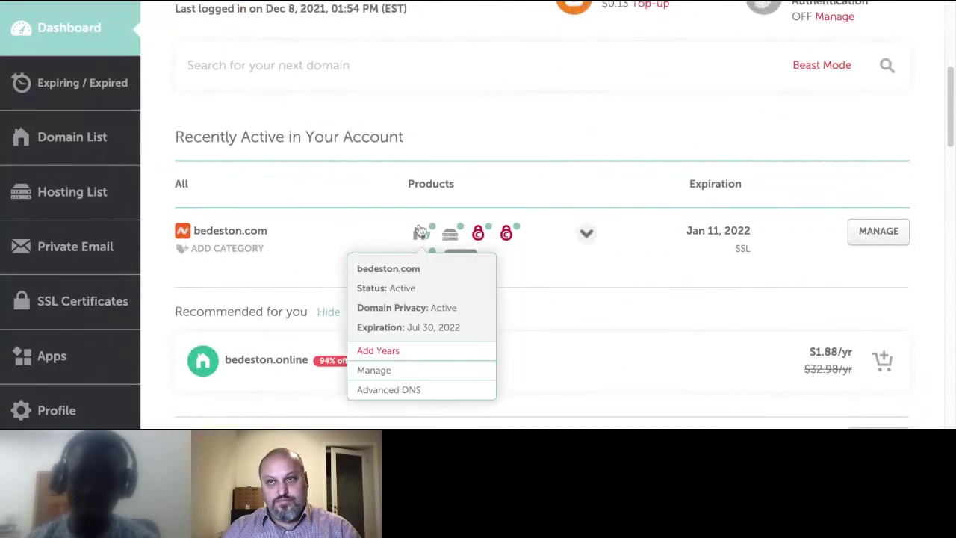
mouse_move(485, 235)
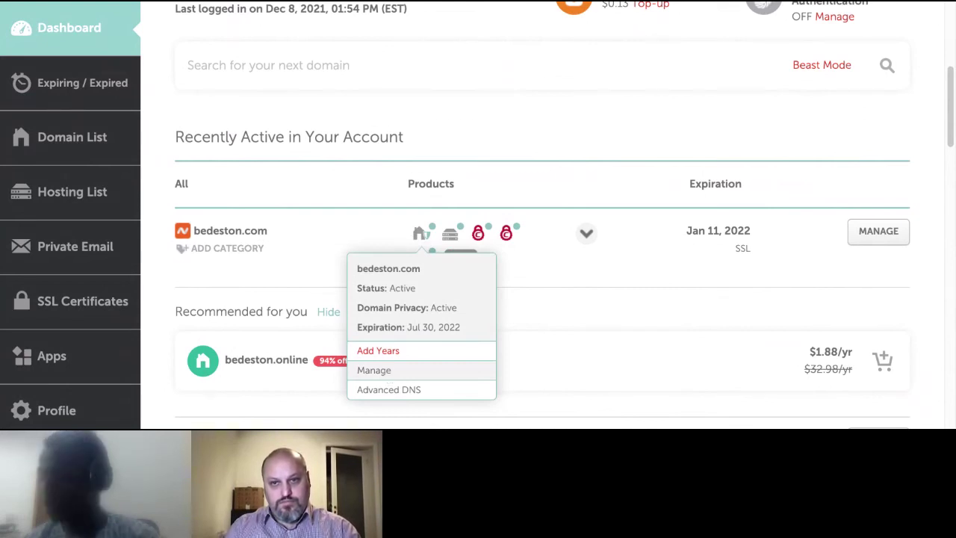
scroll(70, 224, "down", 3)
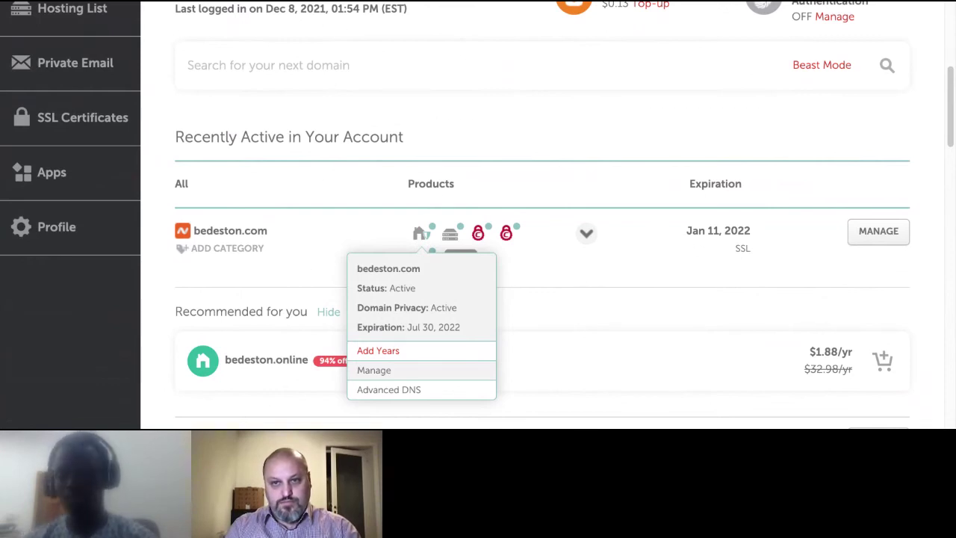
left_click(373, 370)
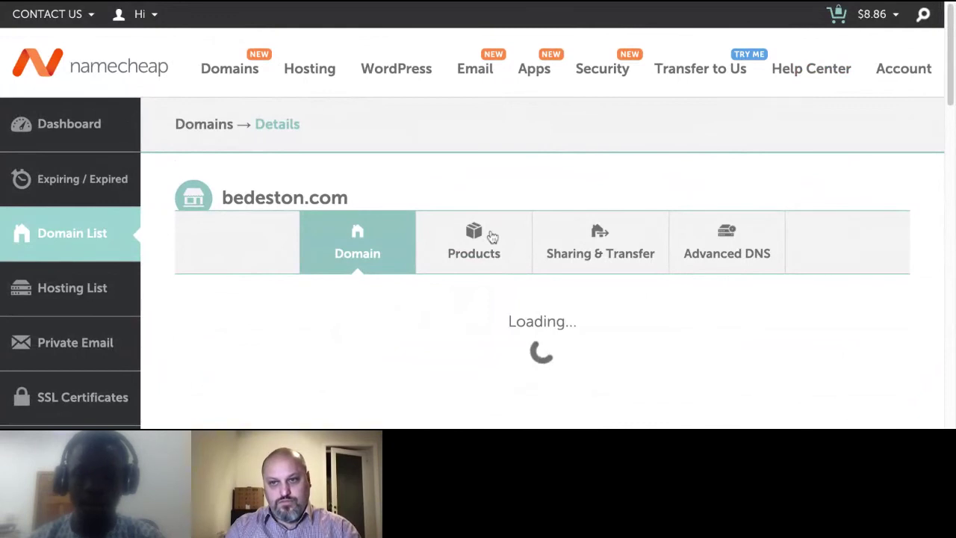
Switch bedeston.com's NAMESERVERS setting to Custom DNS.
scroll(493, 236, "down", 10)
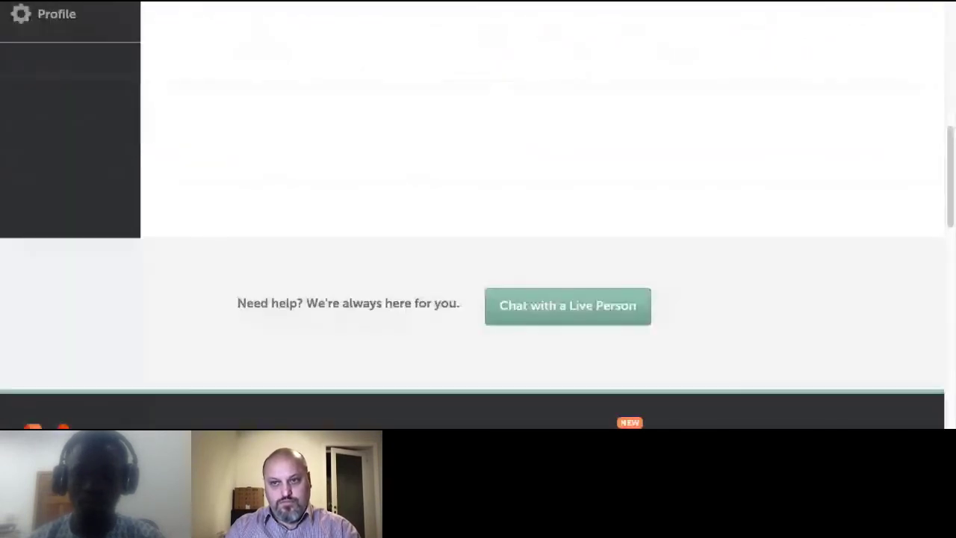
scroll(543, 224, "up", 10)
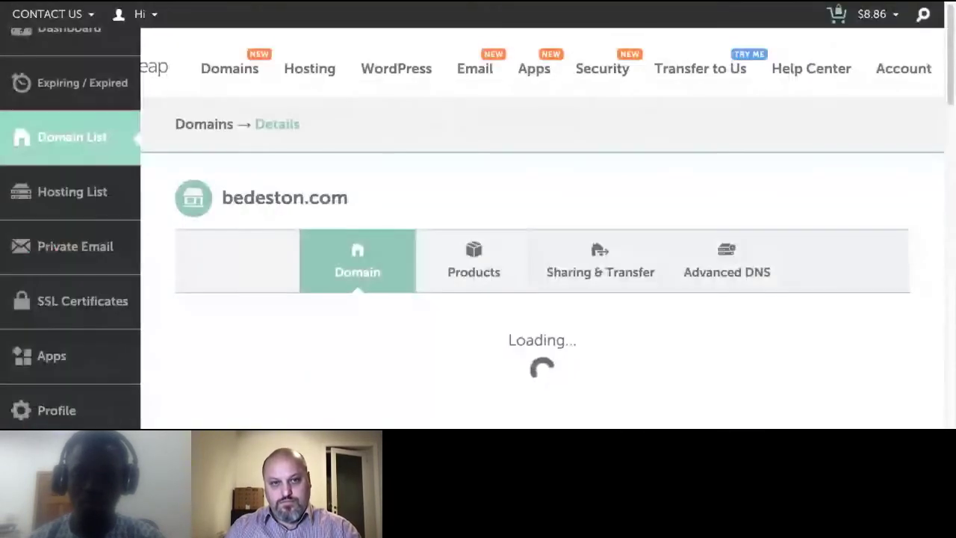
scroll(542, 224, "down", 2)
scroll(542, 224, "down", 5)
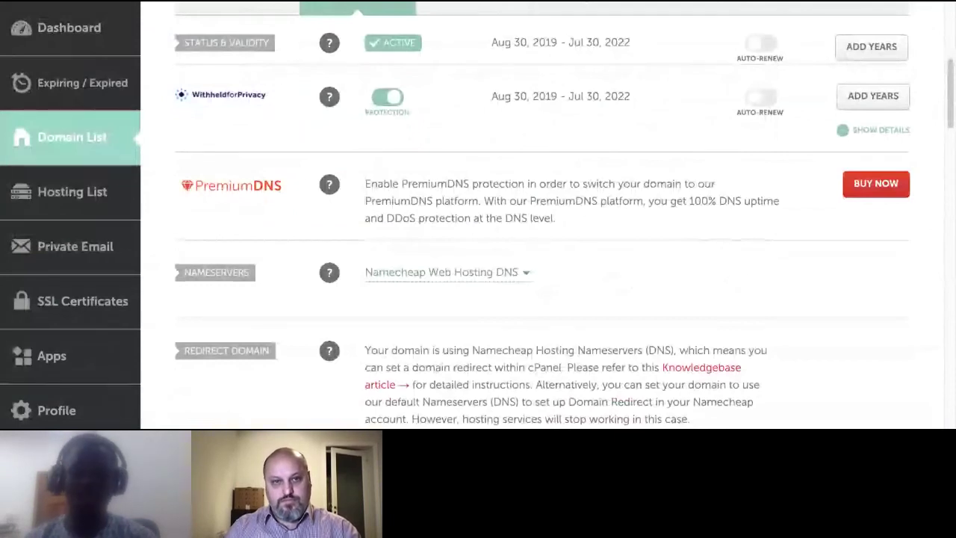
mouse_move(329, 273)
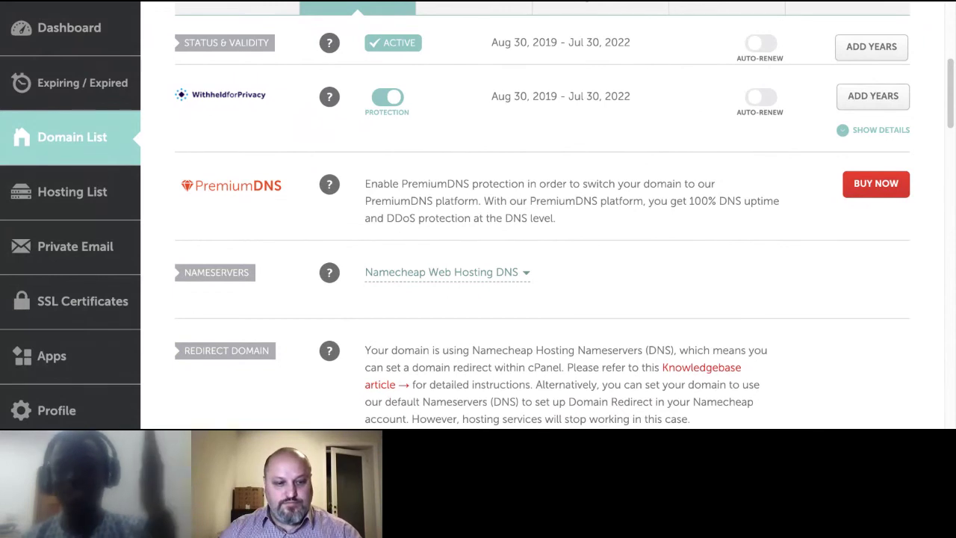
left_click(447, 272)
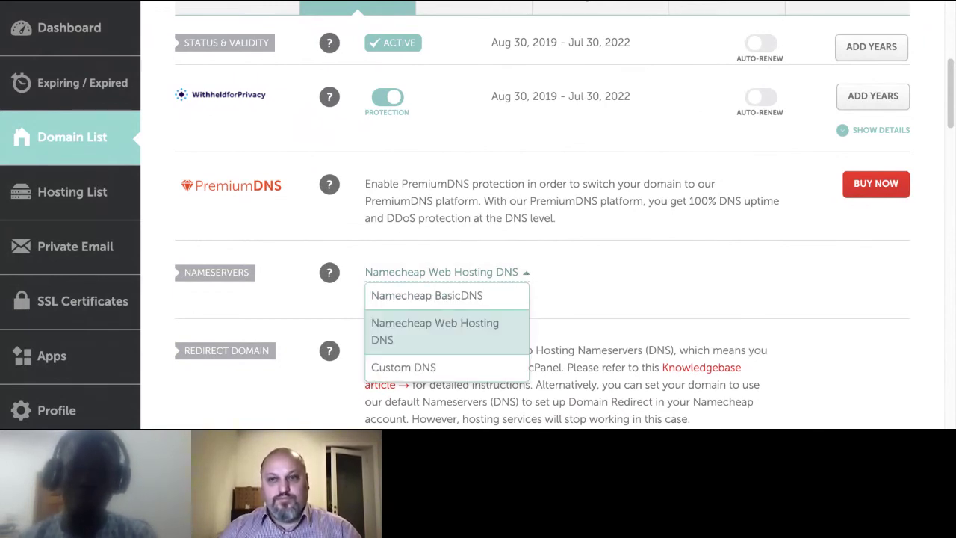
left_click(428, 371)
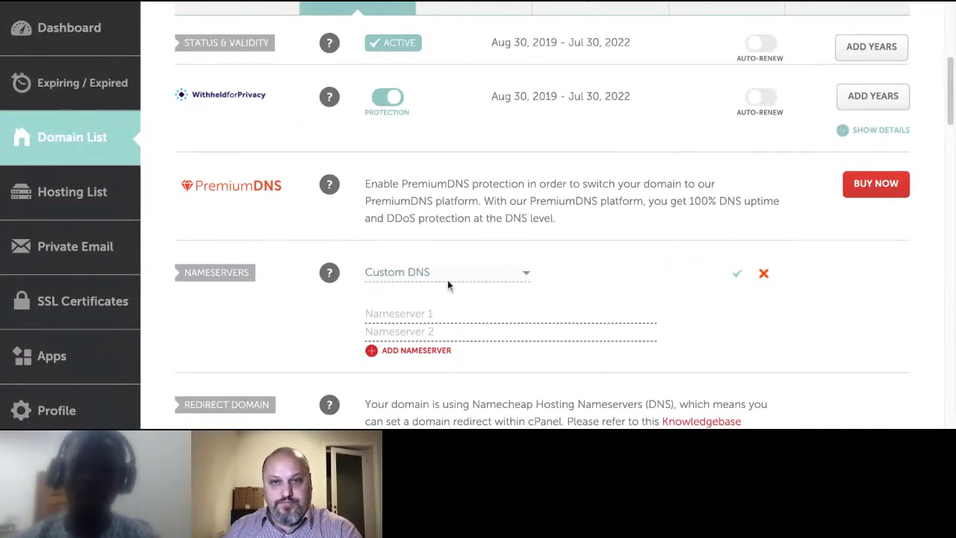
scroll(447, 281, "up", 5)
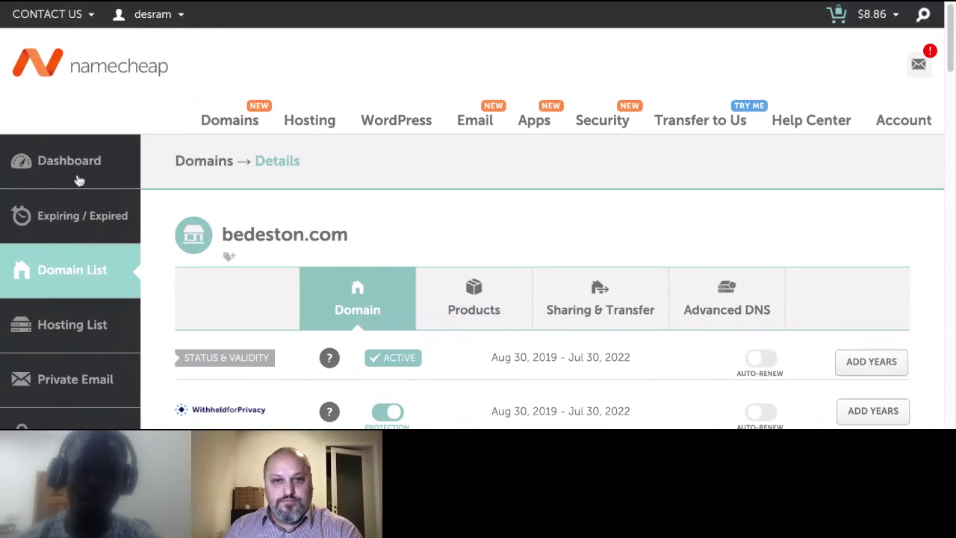
Return to the Namecheap dashboard's Recently Active list showing bedeston.com and kampuskribs.com.
left_click(79, 180)
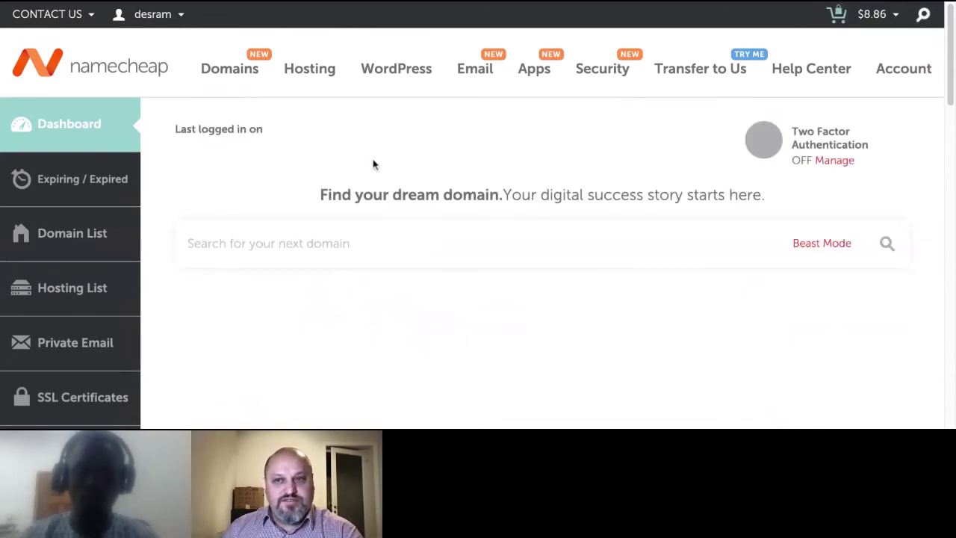
scroll(372, 159, "down", 3)
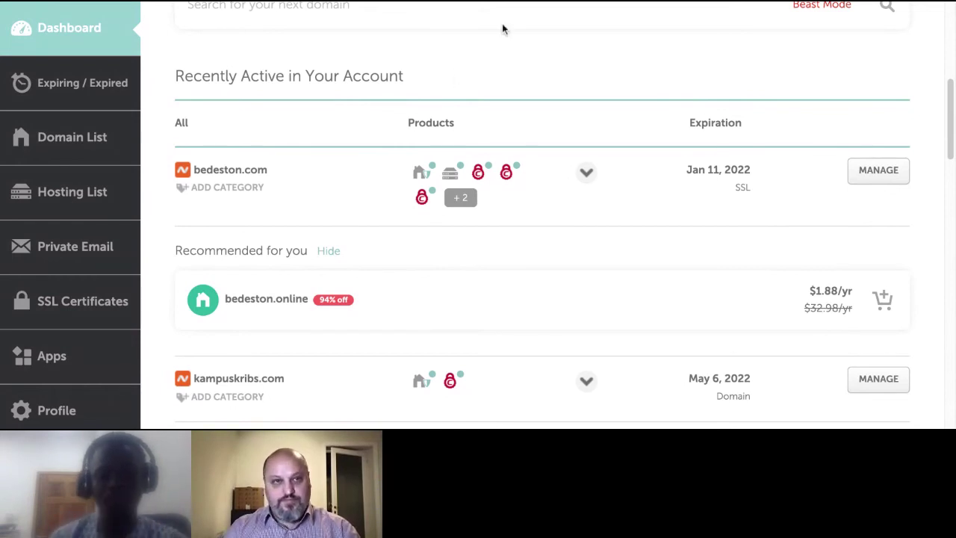
Log in to the TechSoup Connect WordPress admin from the Namecheap hosting panel.
mouse_move(454, 181)
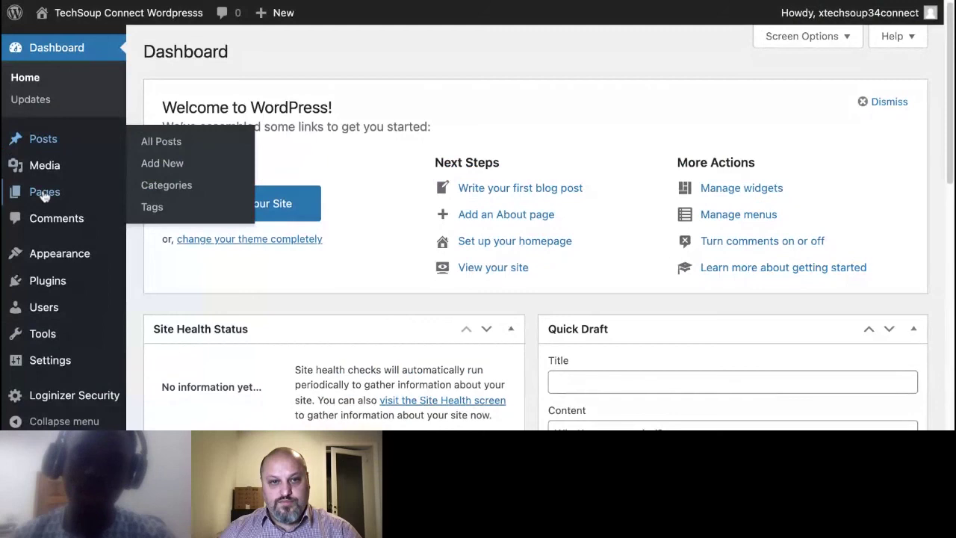
mouse_move(45, 195)
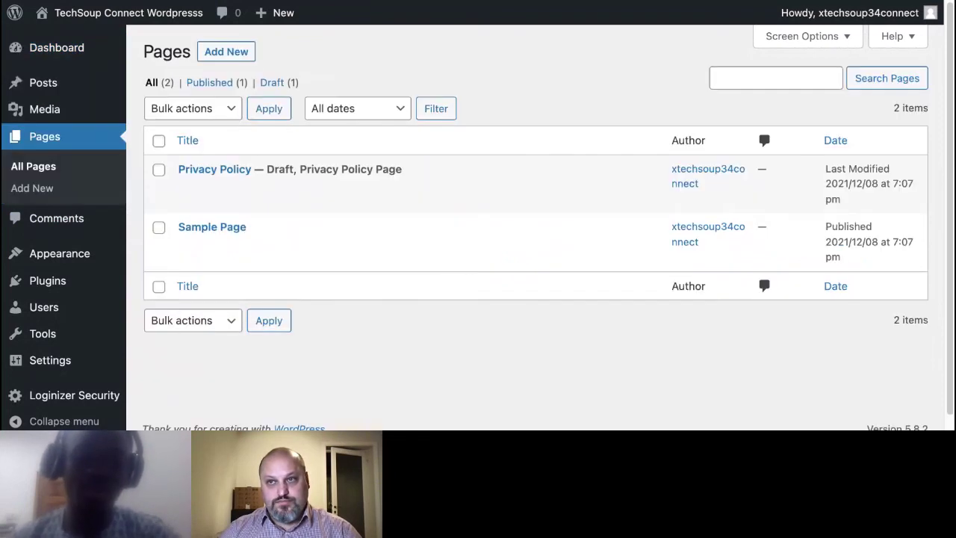
Open All Pages to see the Privacy Policy draft and the Sample Page.
mouse_move(187, 180)
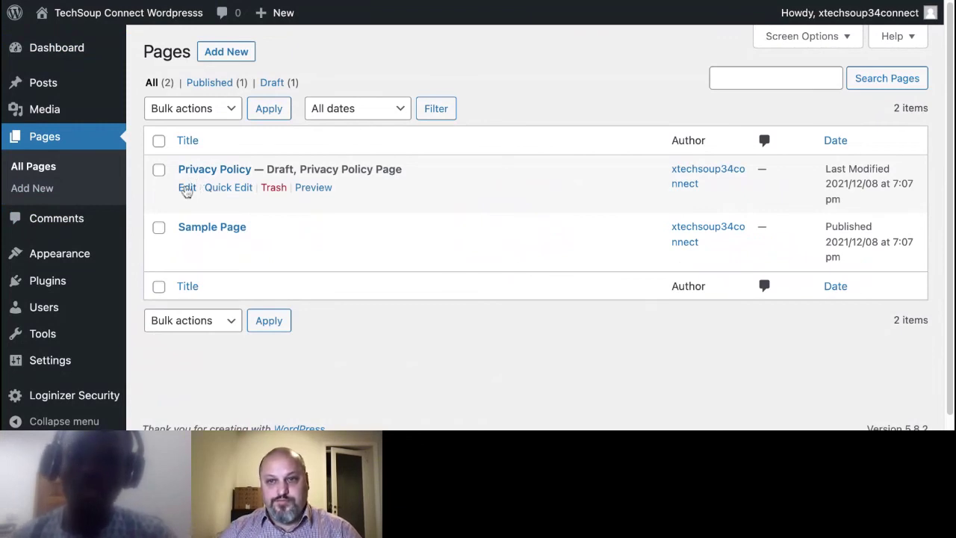
mouse_move(210, 254)
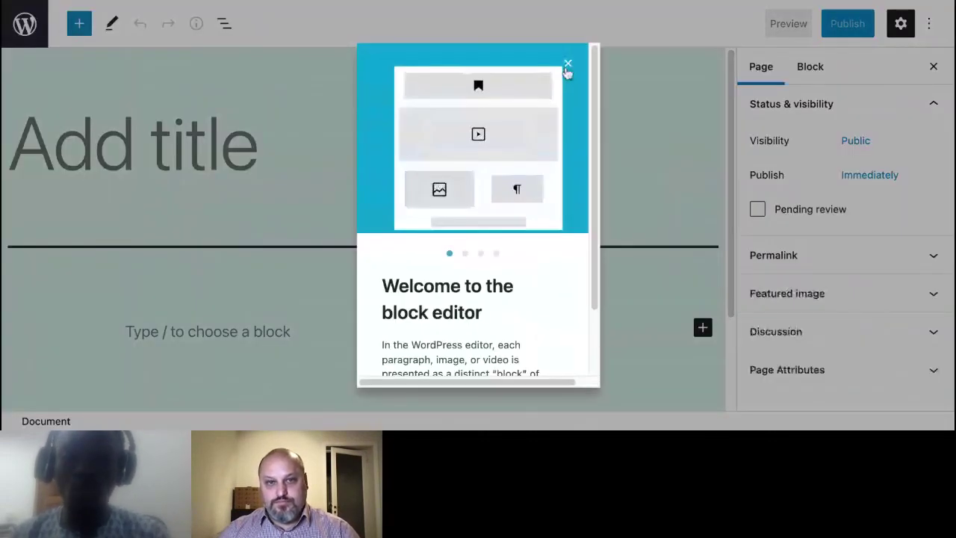
Title the new page 'Home' and write the paragraph 'This is home page'.
left_click(566, 67)
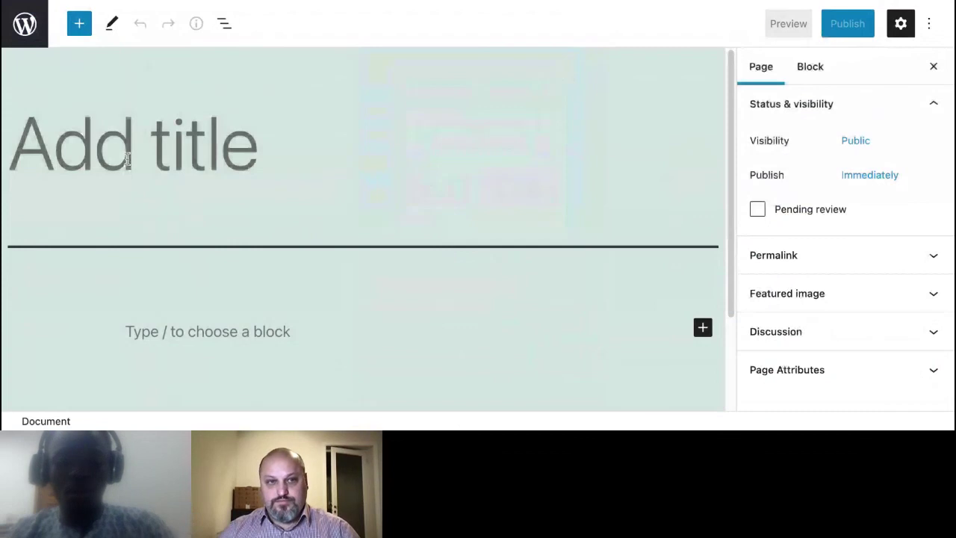
type("Home")
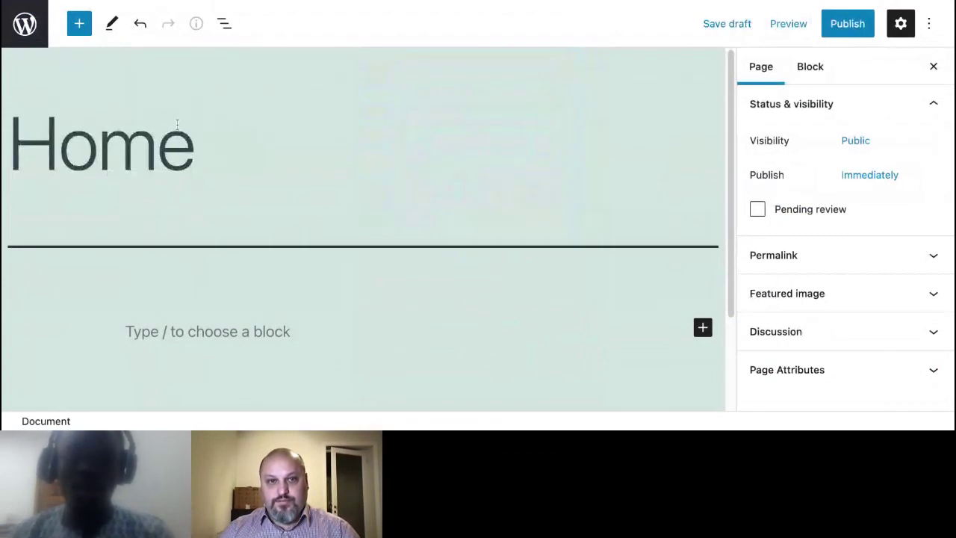
left_click(190, 332)
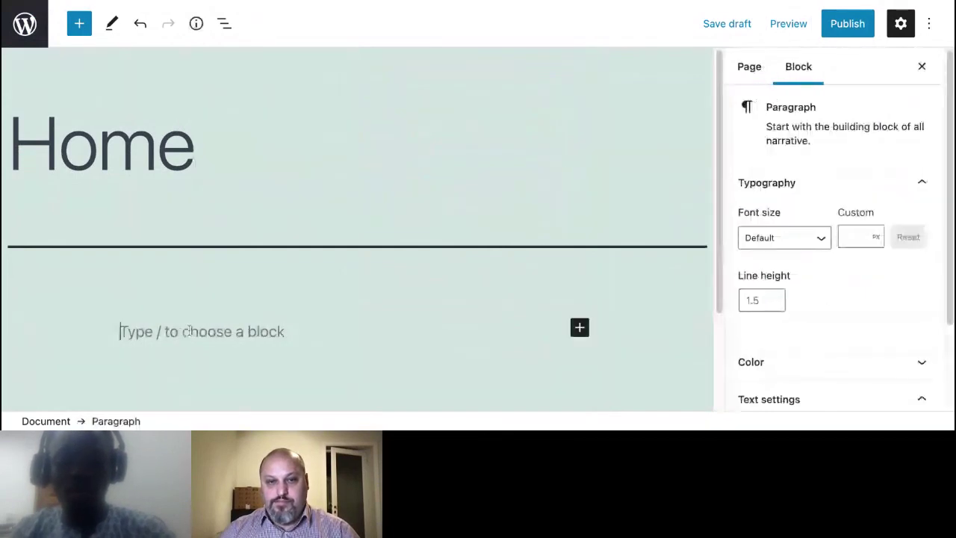
type("T")
type("hid")
key("BackSpace")
key("BackSpace")
type("s is home page")
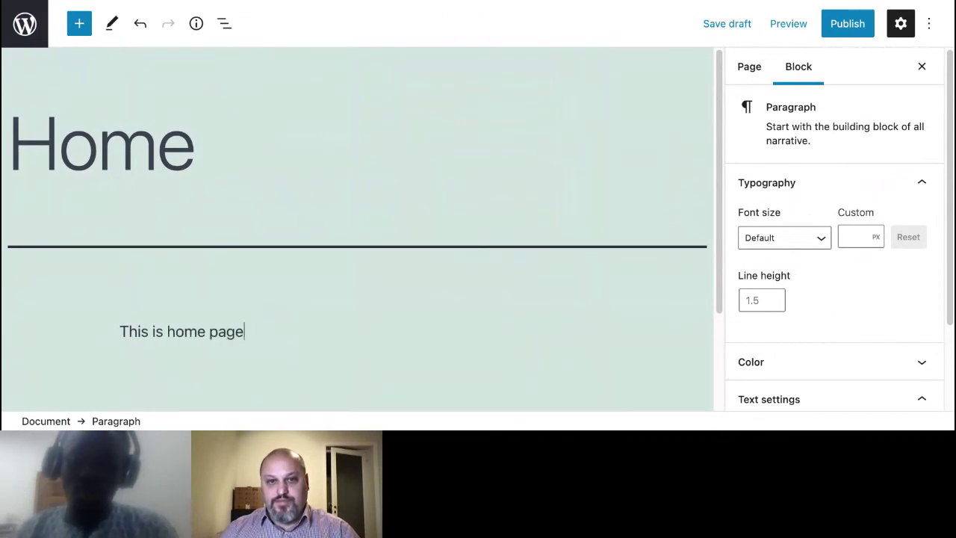
key("Left")
key("Left")
key("Left")
key("Left")
key("Left")
key("Left")
key("Right")
key("BackSpace")
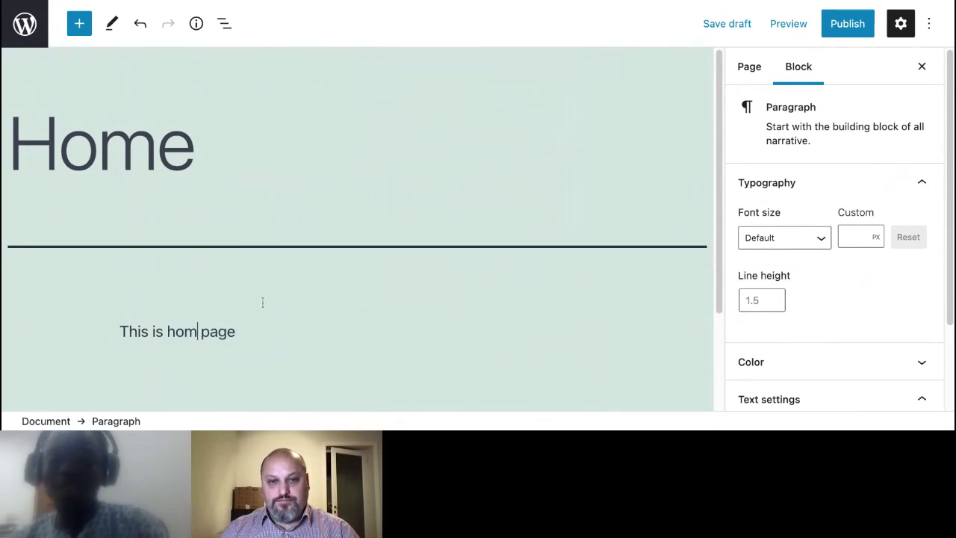
Finish the paragraph text and publish the Home page.
type("e")
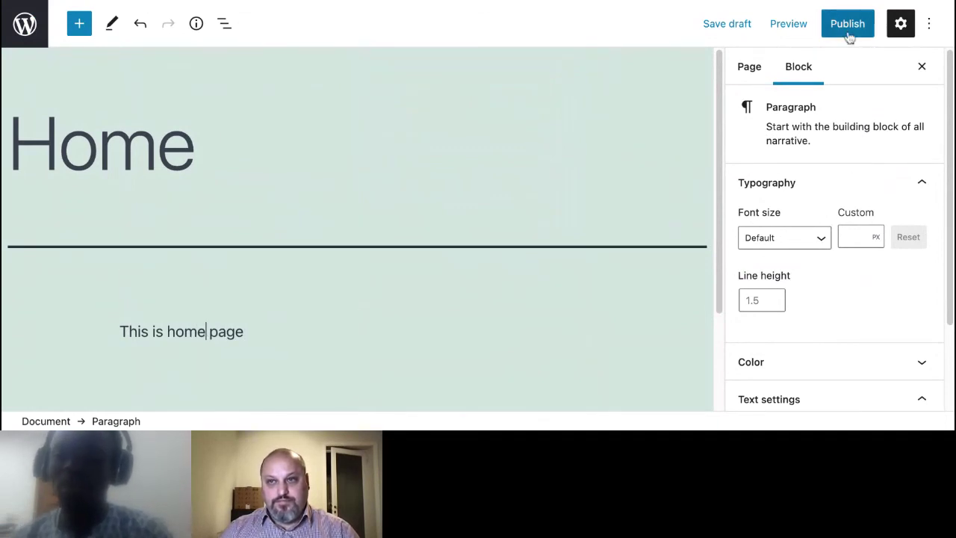
left_click(848, 25)
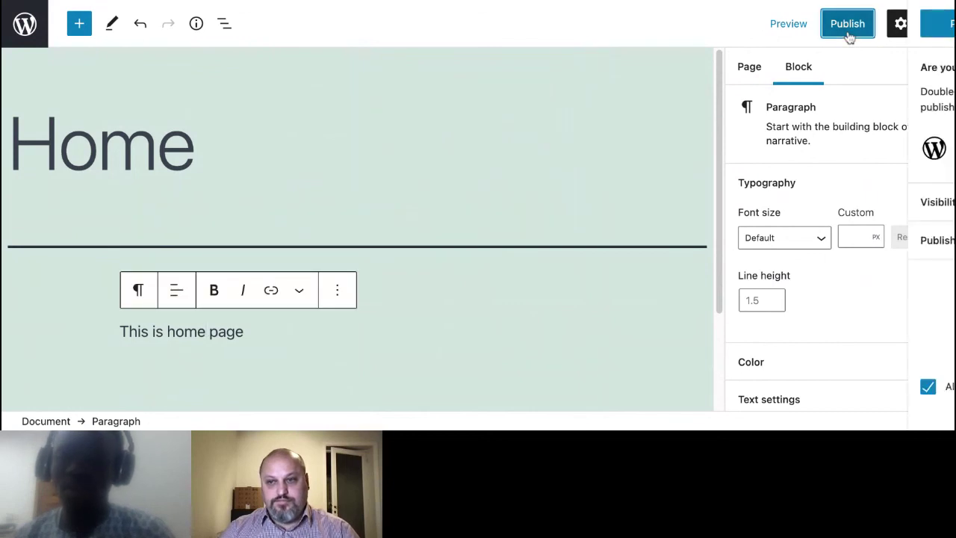
left_click(832, 36)
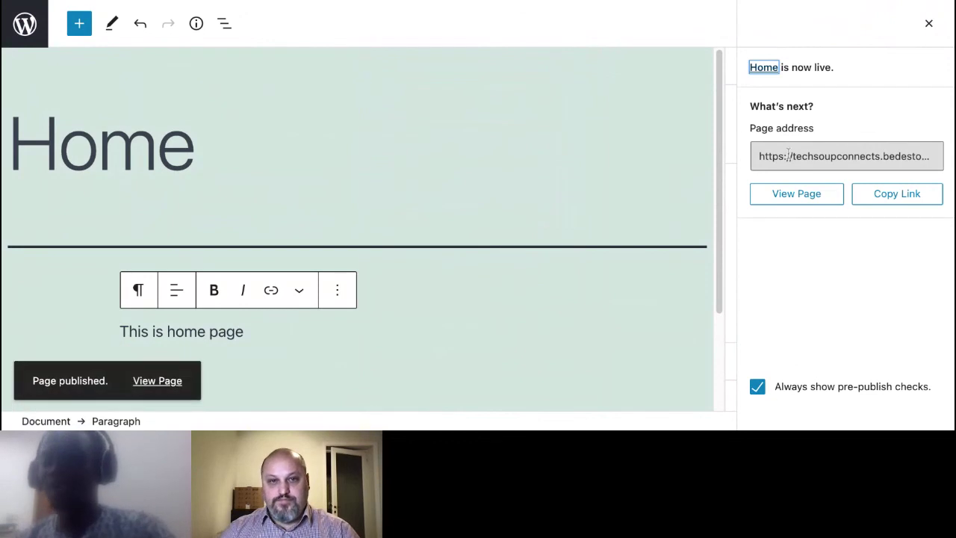
View the published Home page on the live site.
left_click(783, 194)
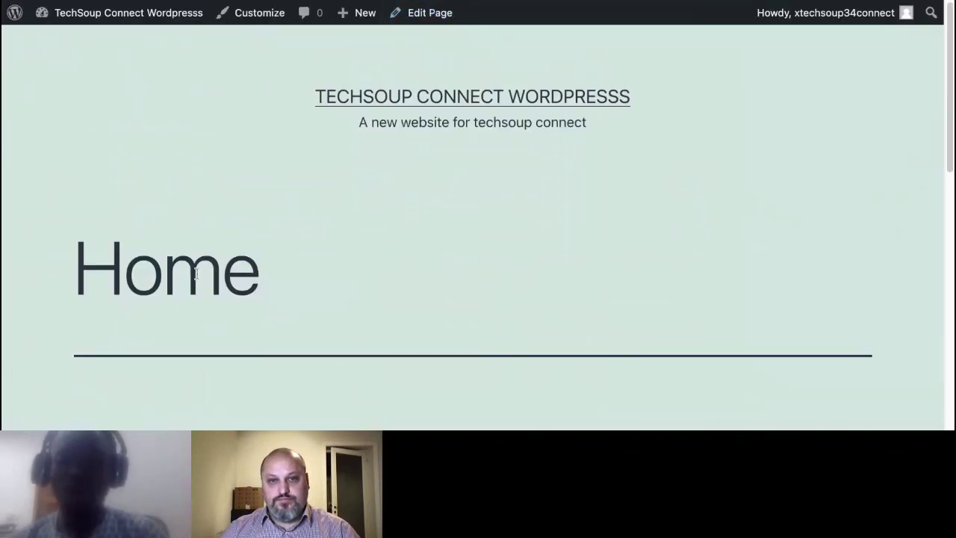
scroll(196, 272, "down", 10)
scroll(196, 272, "up", 7)
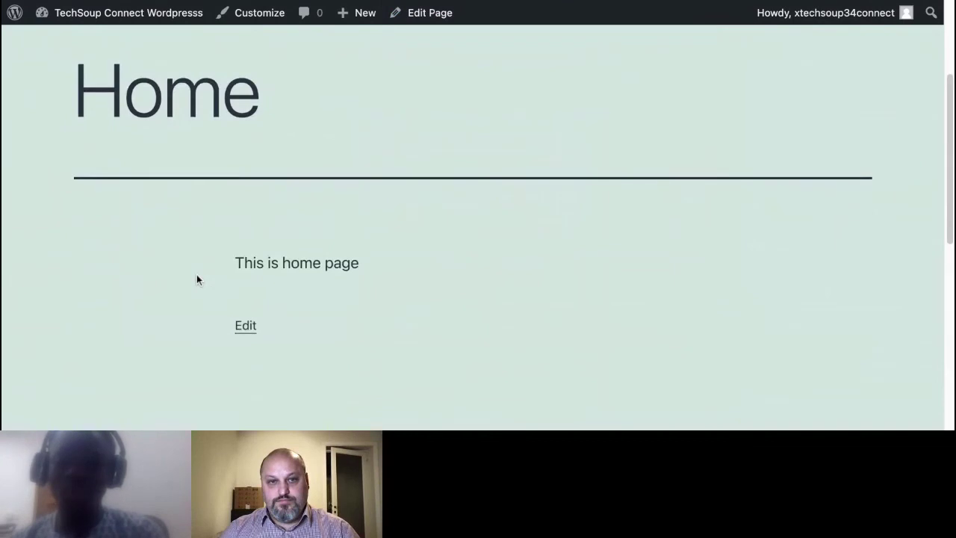
scroll(197, 279, "up", 3)
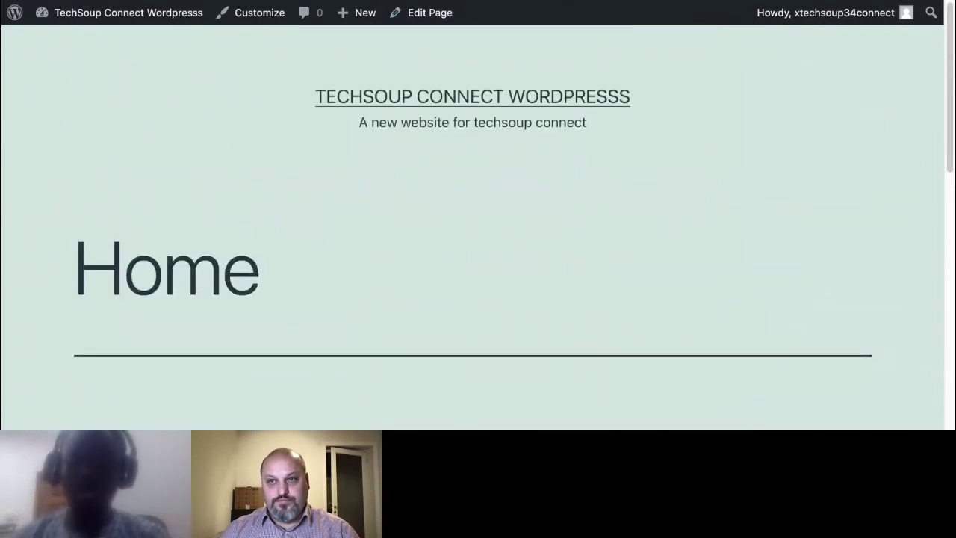
mouse_move(113, 12)
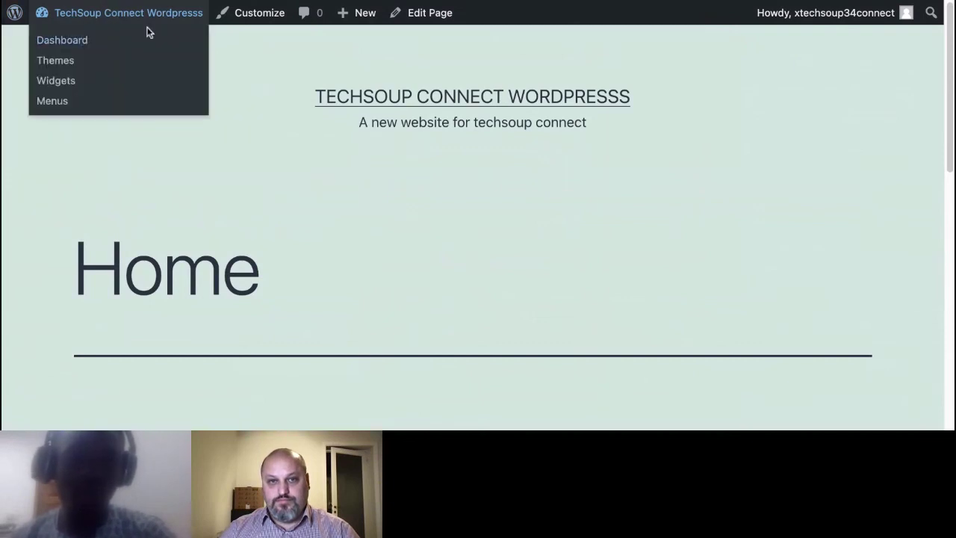
Go to the admin Dashboard and list the installed plugins: Akismet, Hello Dolly, Loginizer.
left_click(78, 46)
scroll(152, 174, "down", 1)
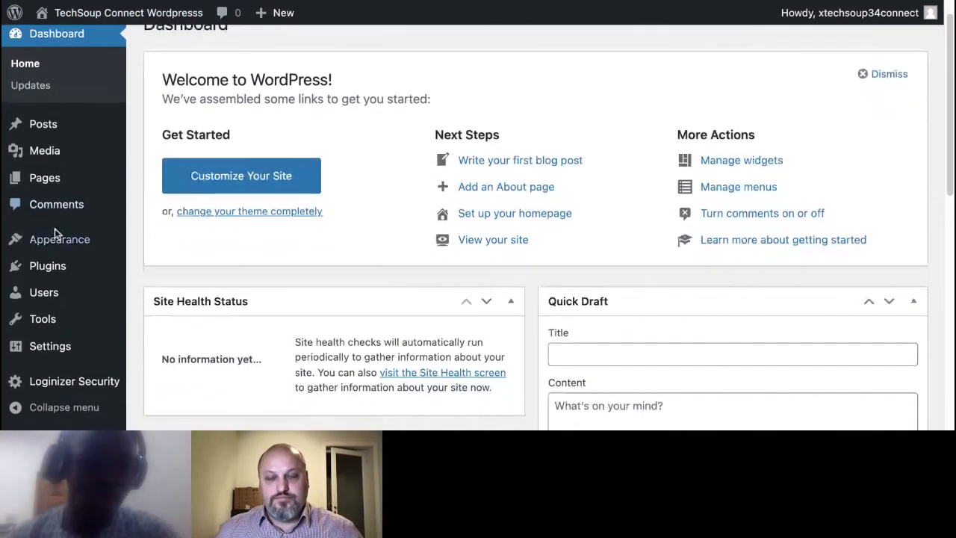
mouse_move(57, 274)
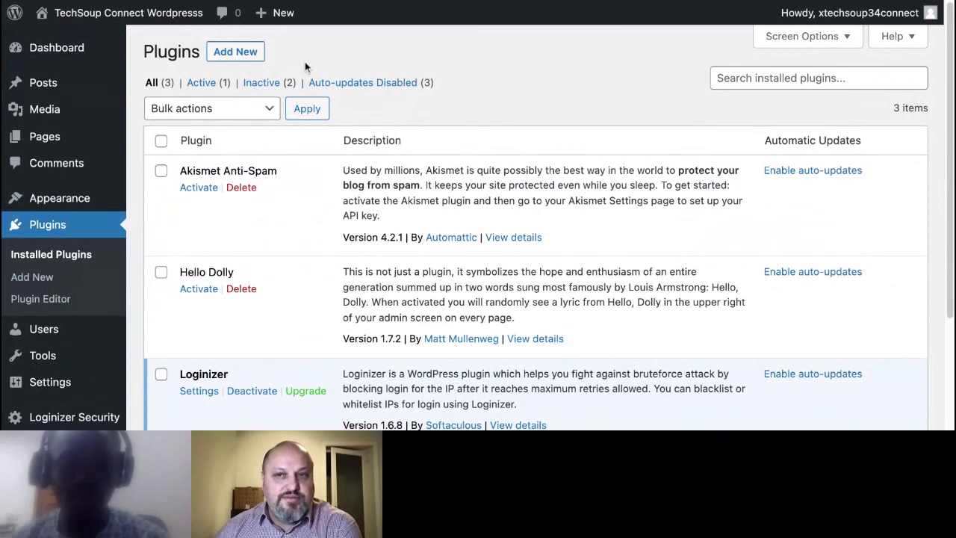
mouse_move(82, 203)
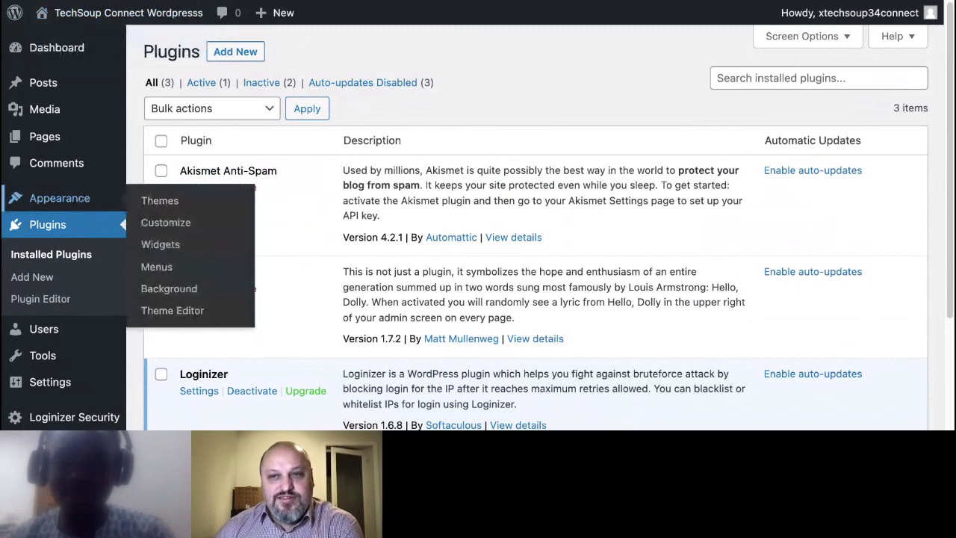
Search new themes for 'astra' and open the Astra 3.7.5 details preview.
left_click(160, 200)
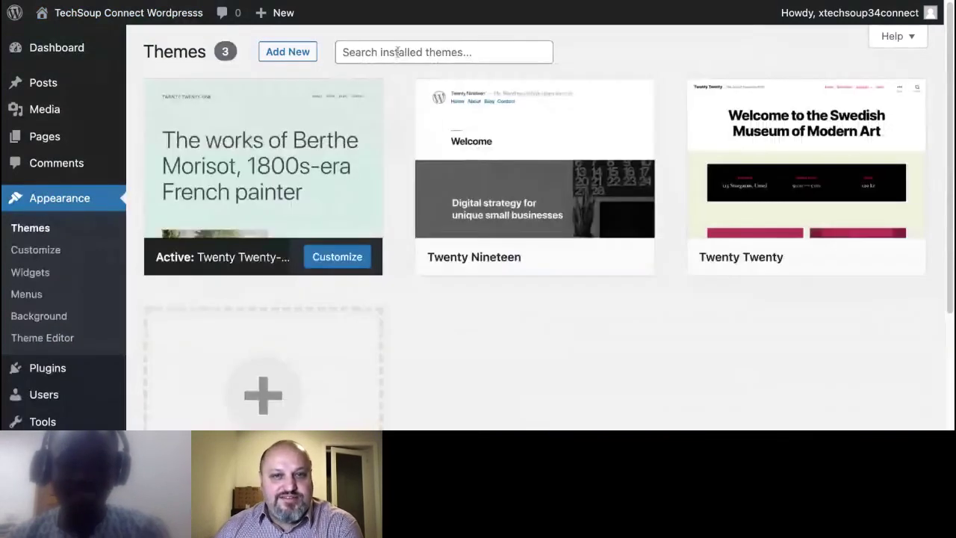
left_click(396, 51)
type("astra")
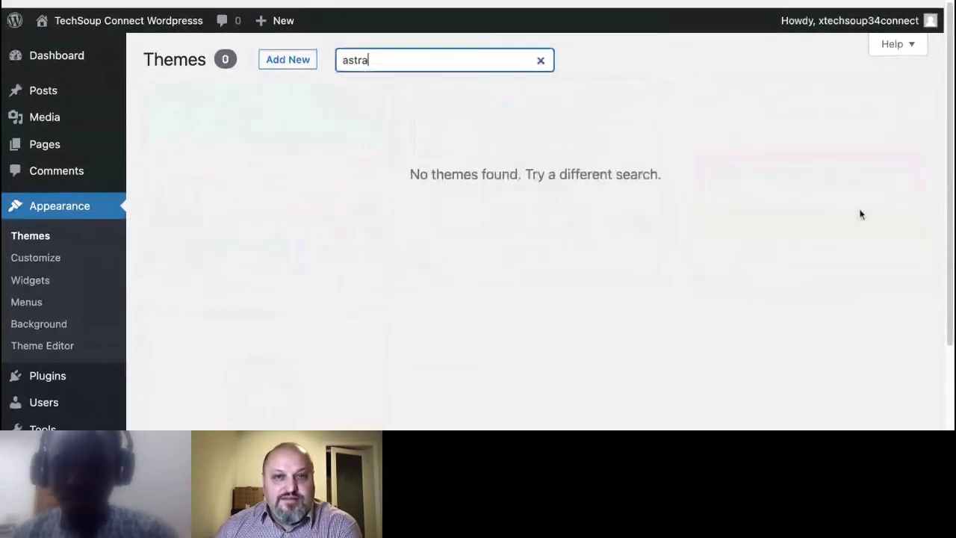
left_click(292, 61)
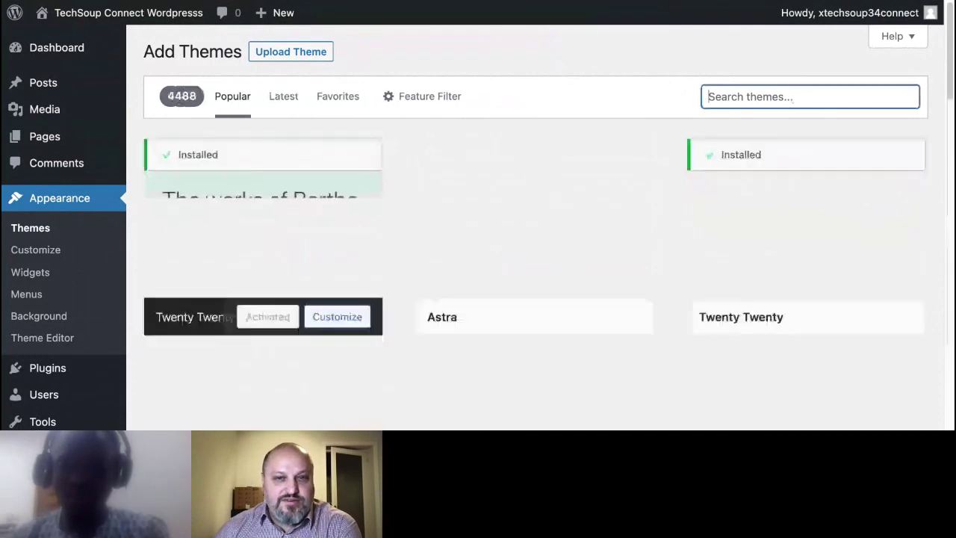
type("astre")
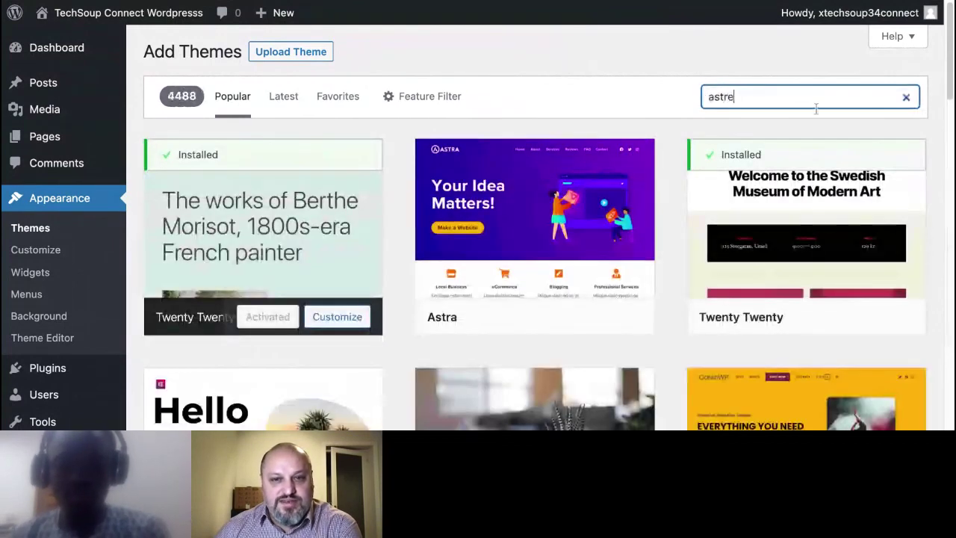
key("BackSpace")
type("a")
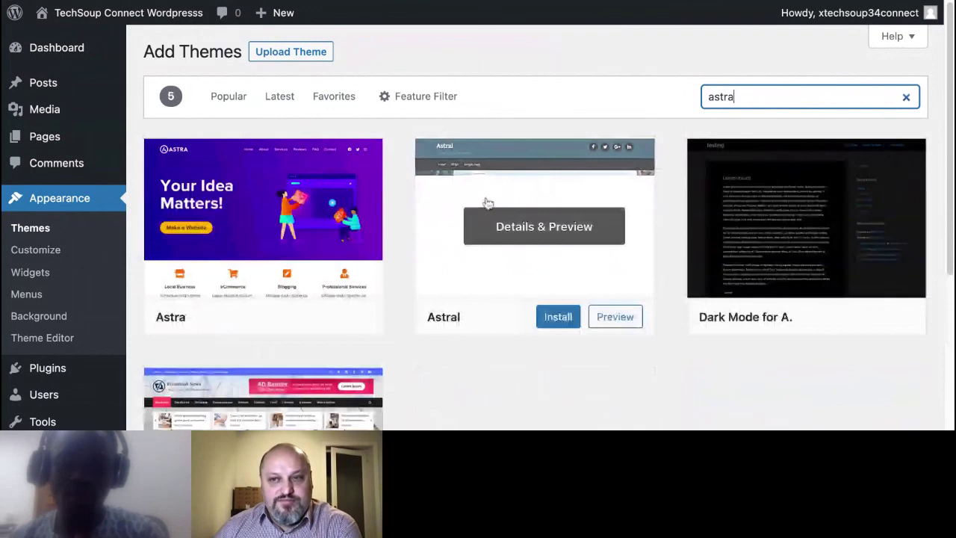
left_click(303, 318)
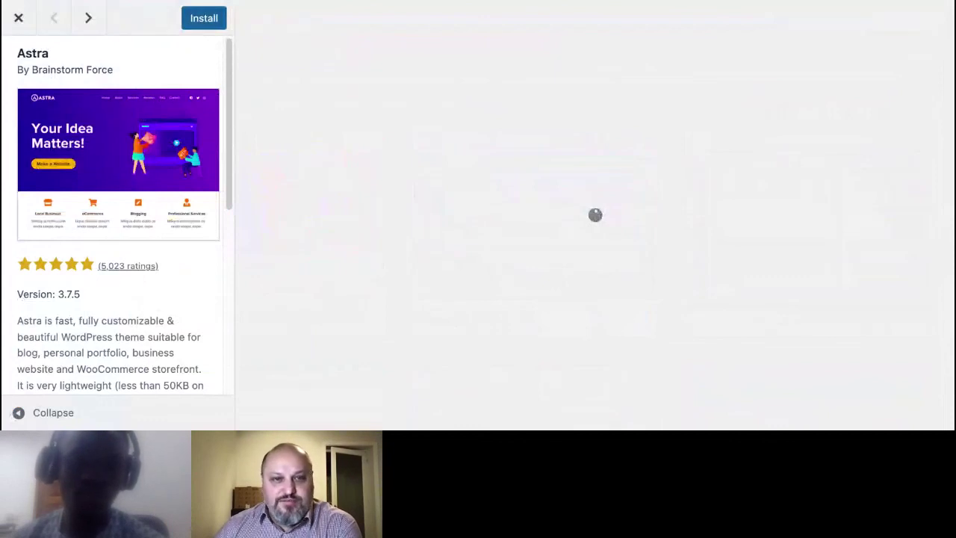
Install and activate the Astra theme, then go to the Add Plugins page.
left_click(204, 18)
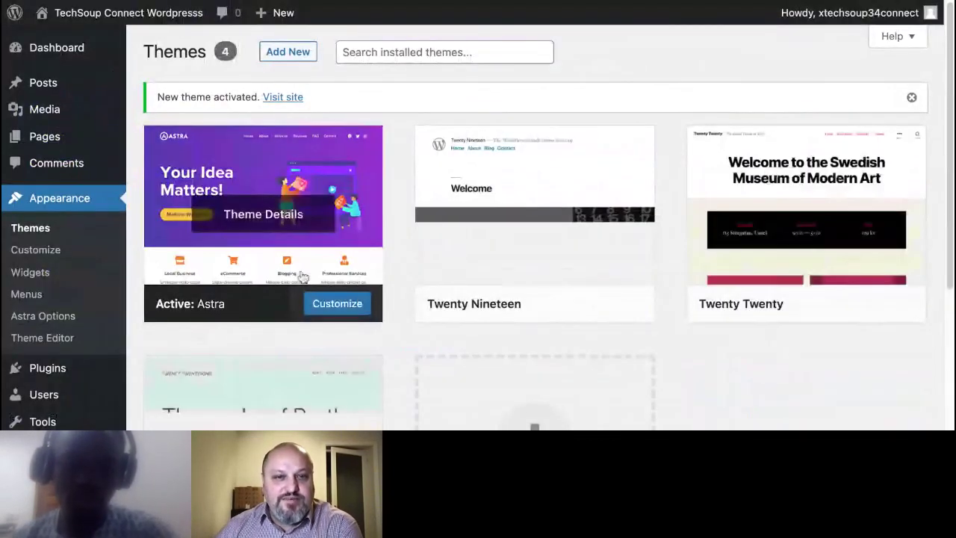
left_click(337, 304)
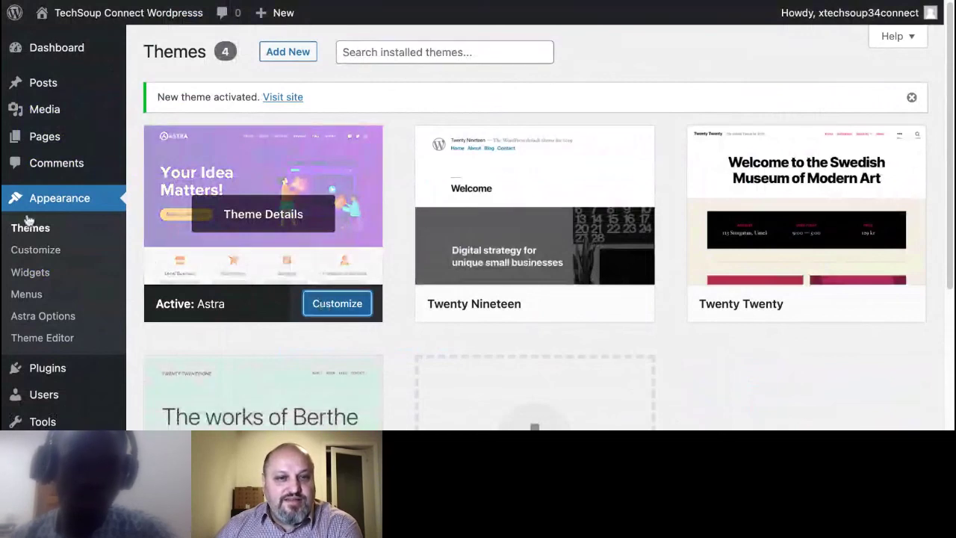
scroll(45, 344, "down", 1)
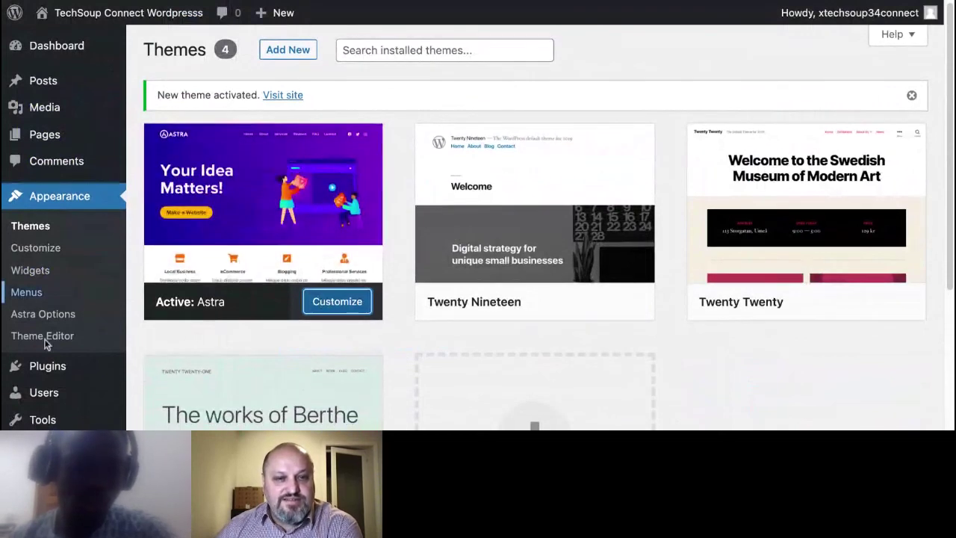
scroll(45, 344, "down", 3)
mouse_move(47, 269)
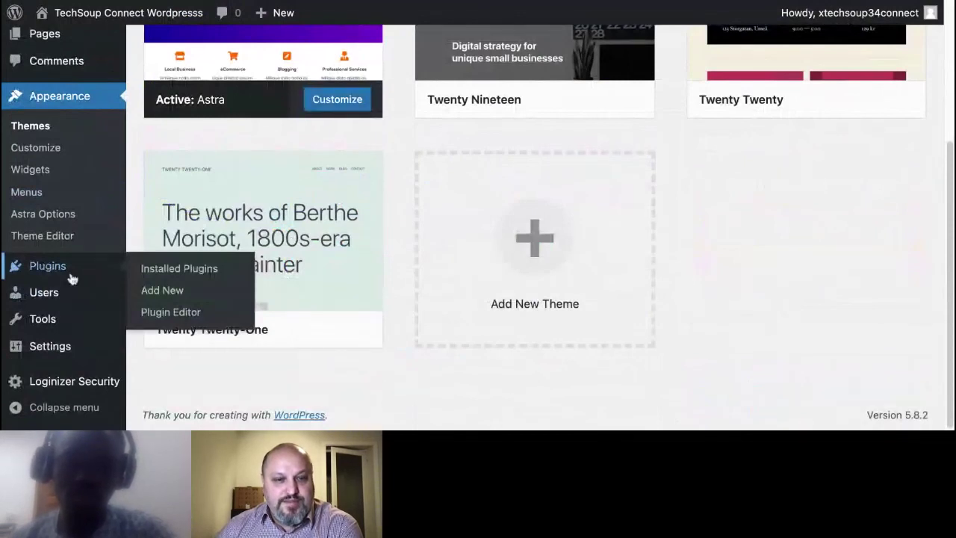
left_click(203, 260)
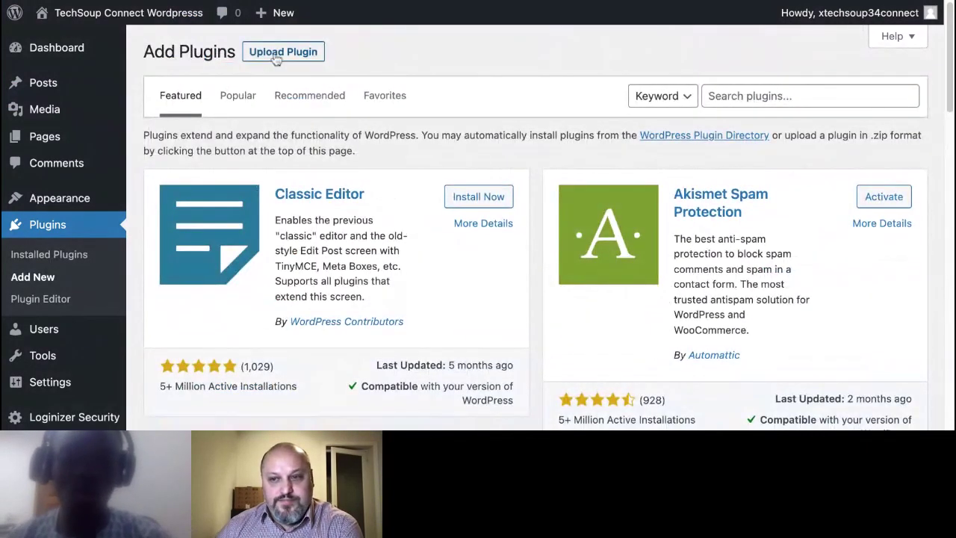
Search the plugin directory for 'astra starter site'.
left_click(735, 96)
type("starter")
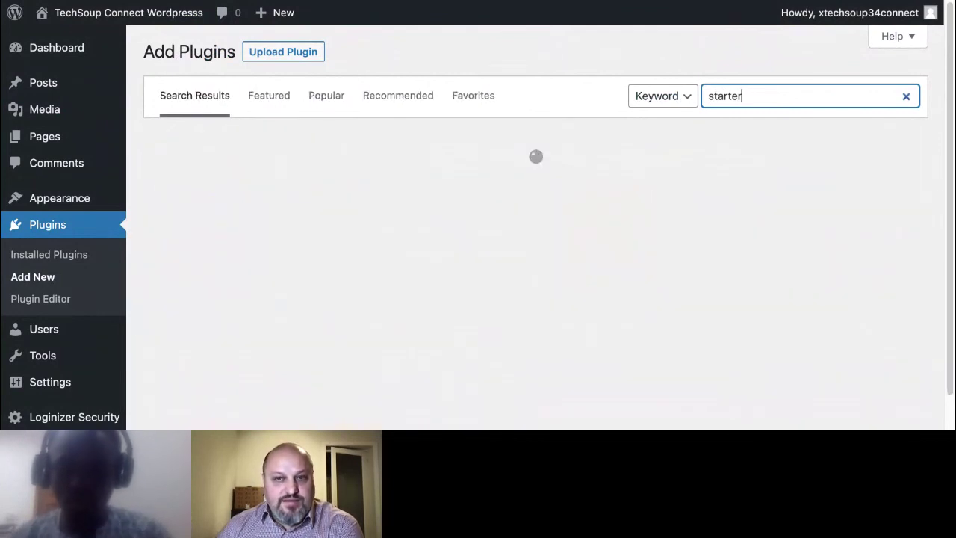
type("s")
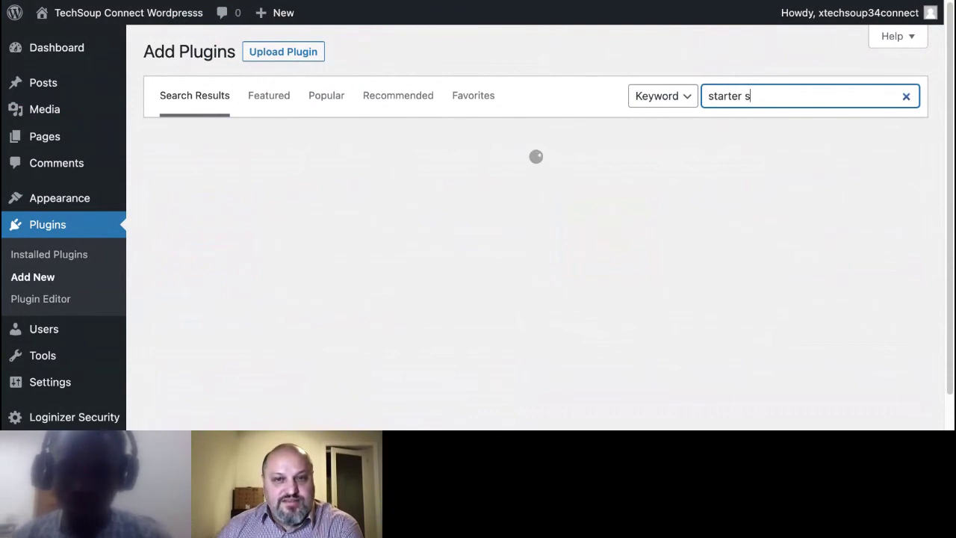
type("ite")
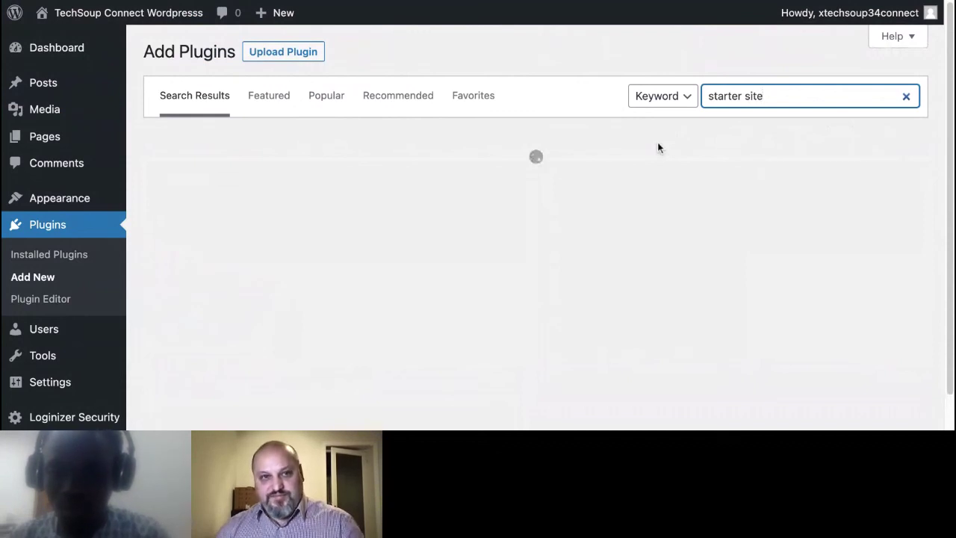
scroll(657, 148, "down", 5)
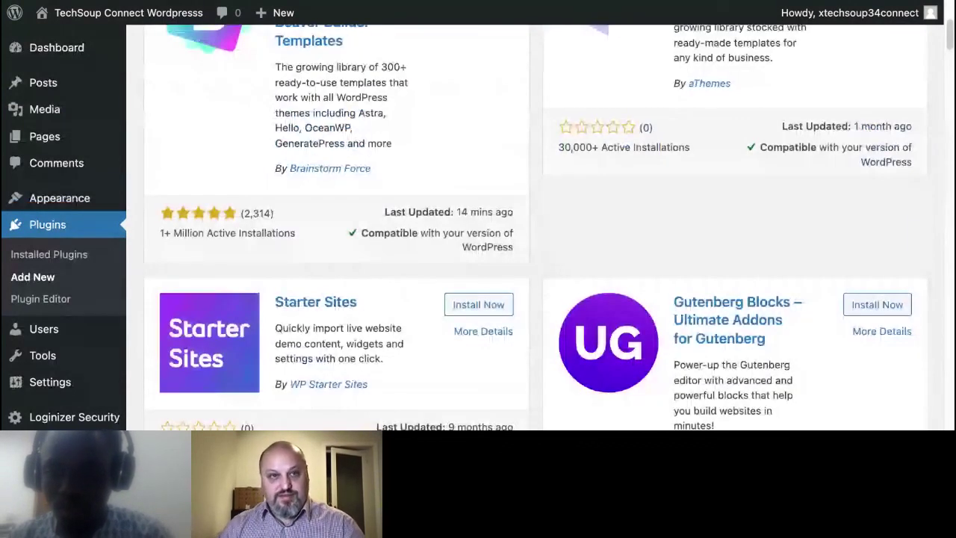
type("astra starter site")
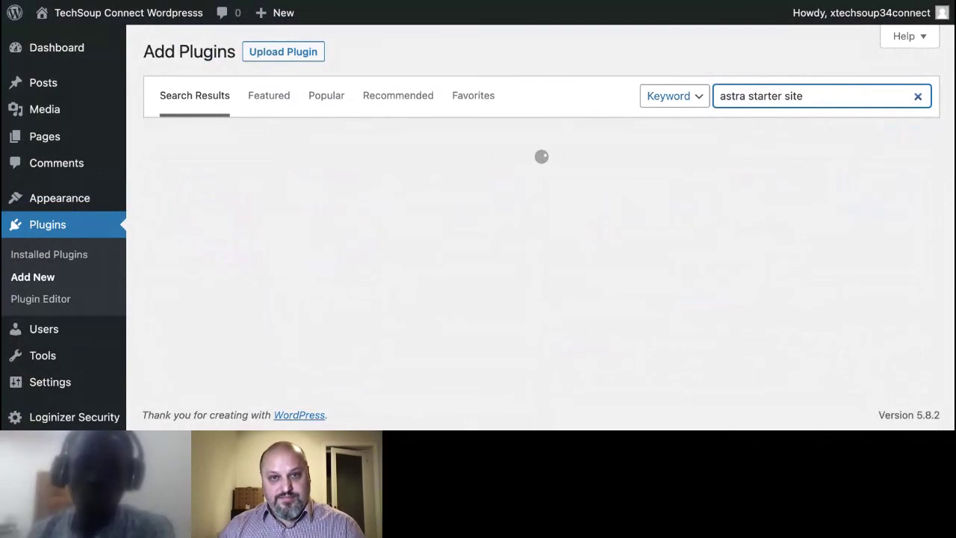
Find the Starter Templates card in the search results and install and activate it.
scroll(595, 229, "down", 1)
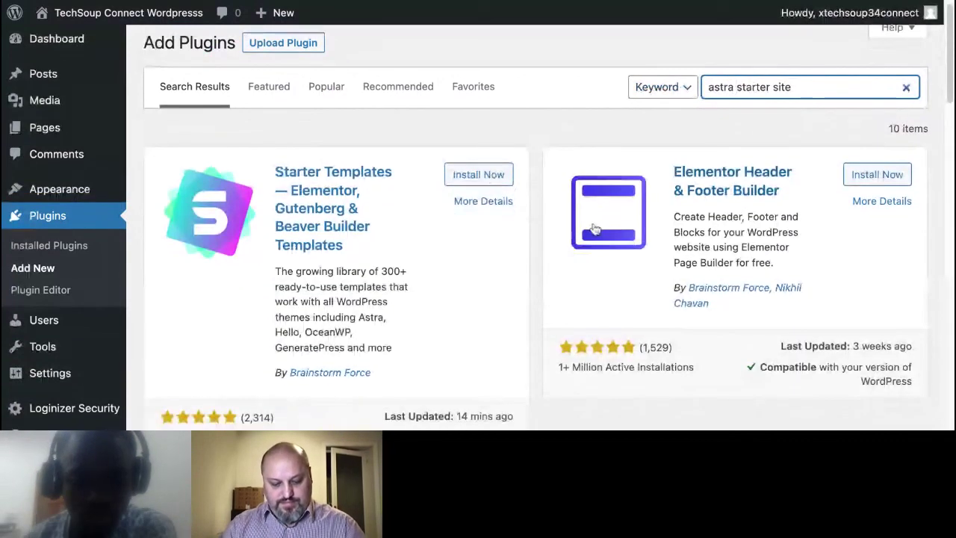
scroll(595, 229, "down", 5)
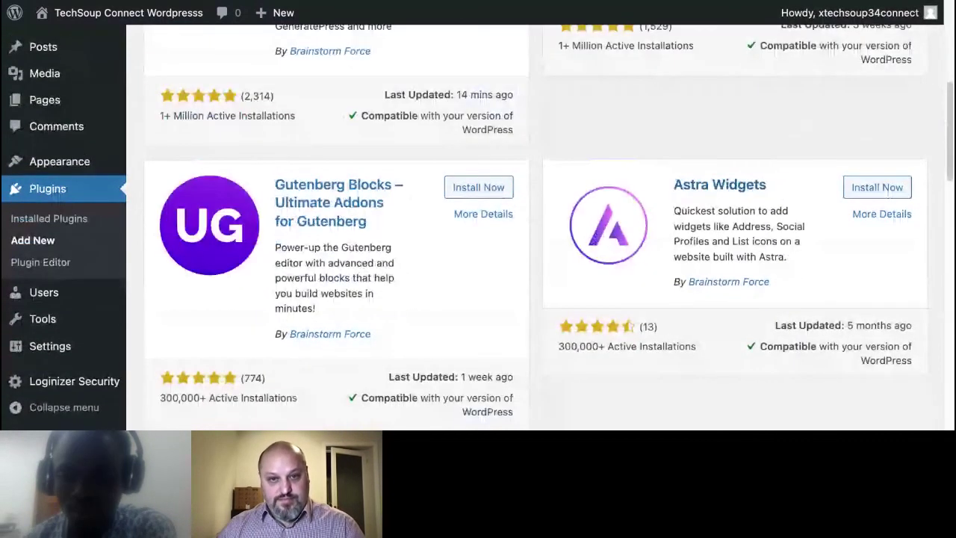
scroll(596, 228, "down", 3)
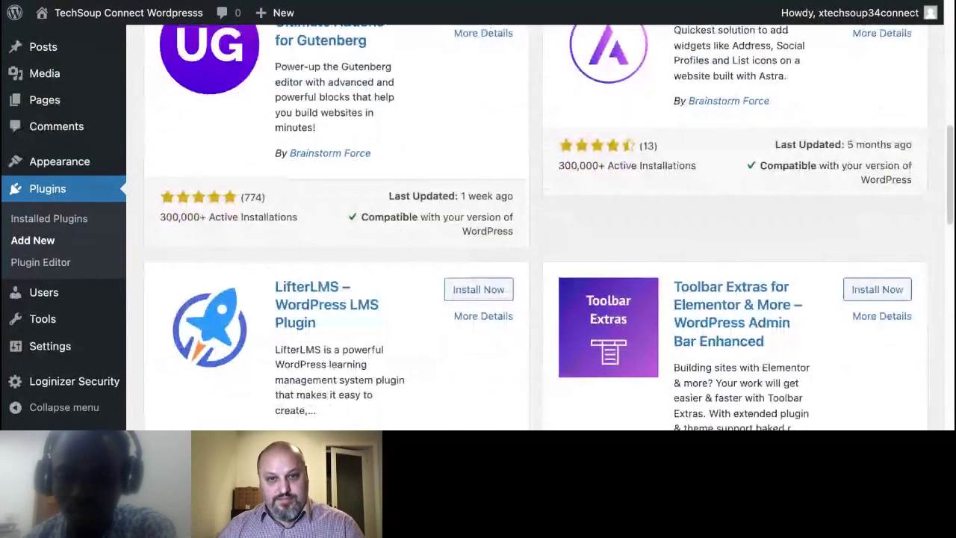
scroll(535, 228, "down", 3)
scroll(535, 227, "down", 2)
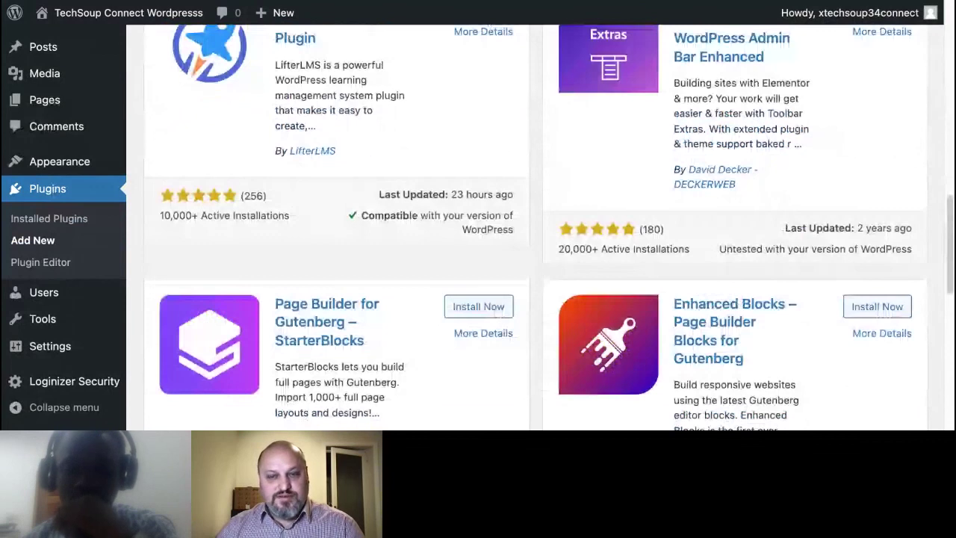
scroll(328, 114, "down", 3)
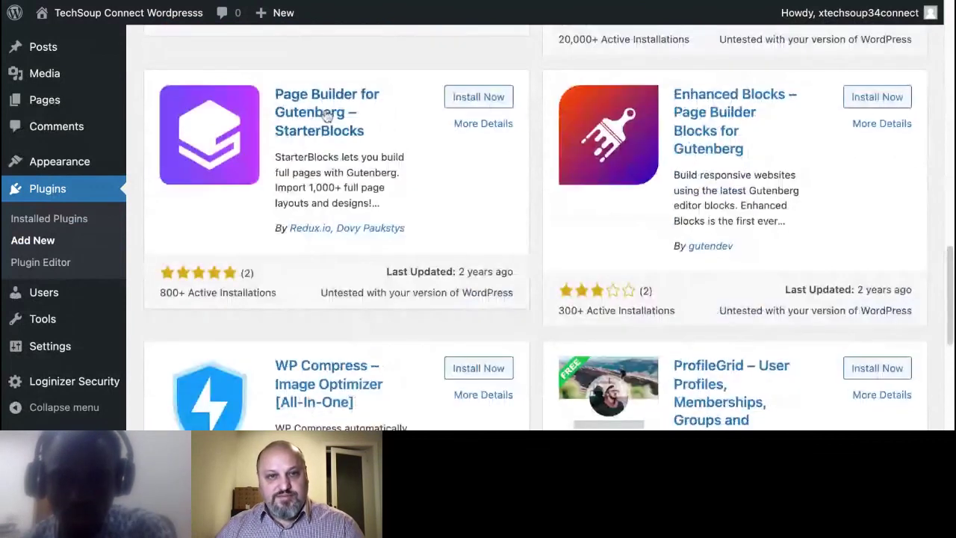
scroll(441, 269, "up", 3)
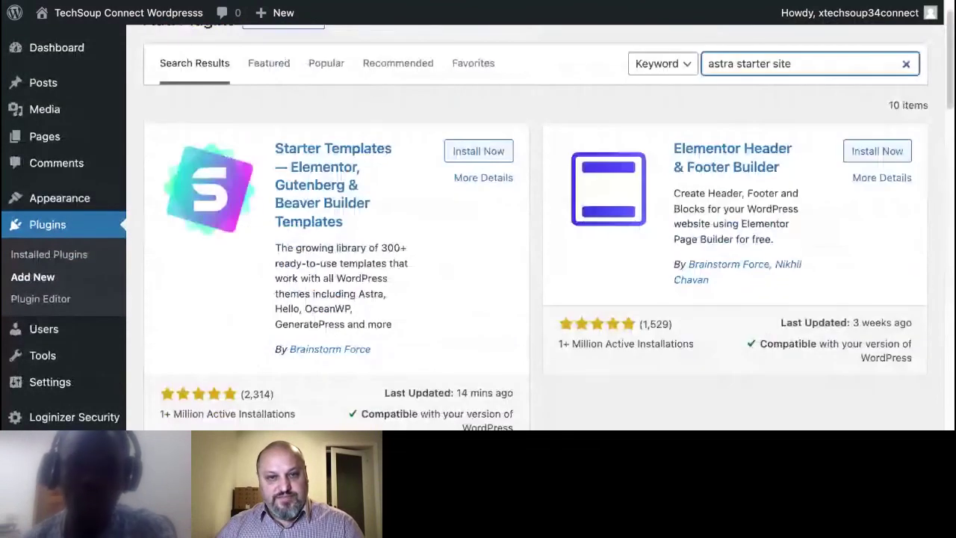
scroll(460, 182, "up", 1)
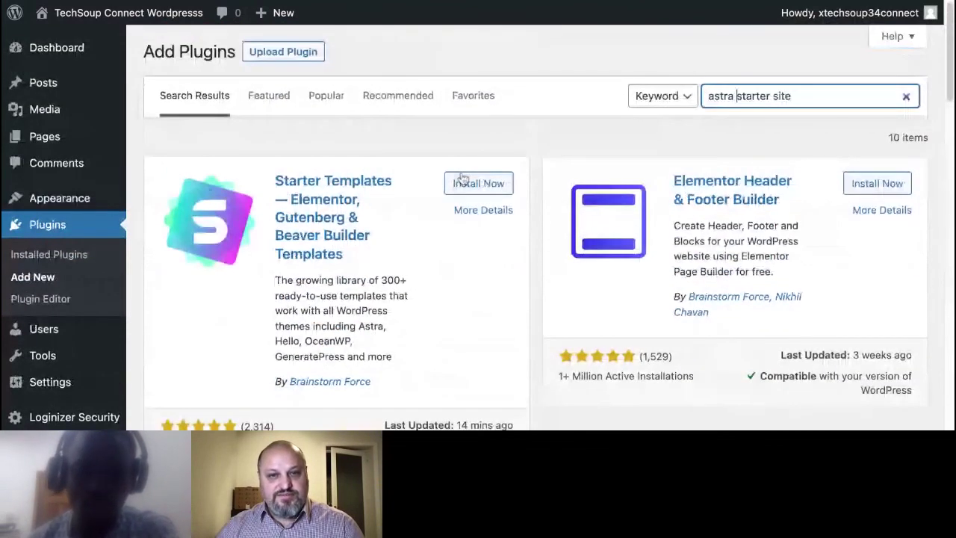
left_click(463, 182)
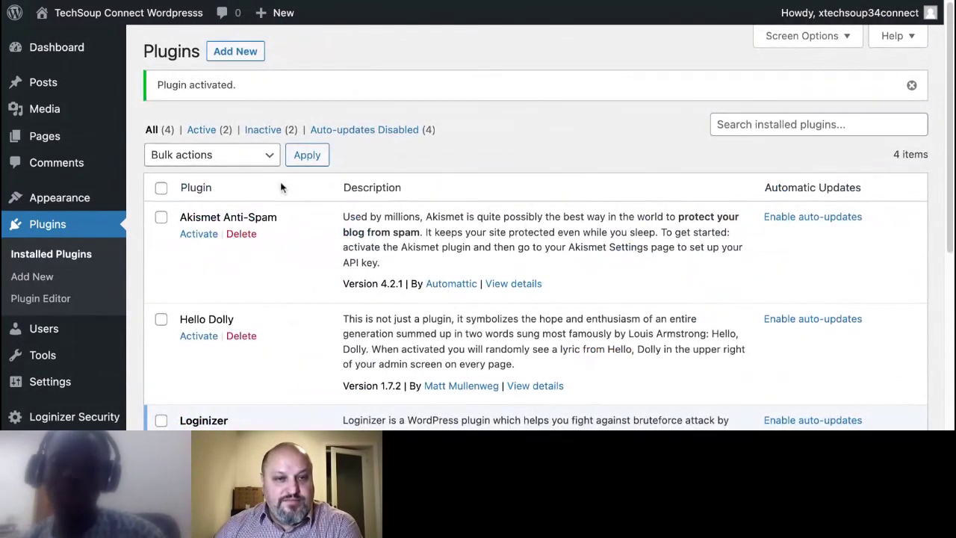
scroll(281, 187, "down", 3)
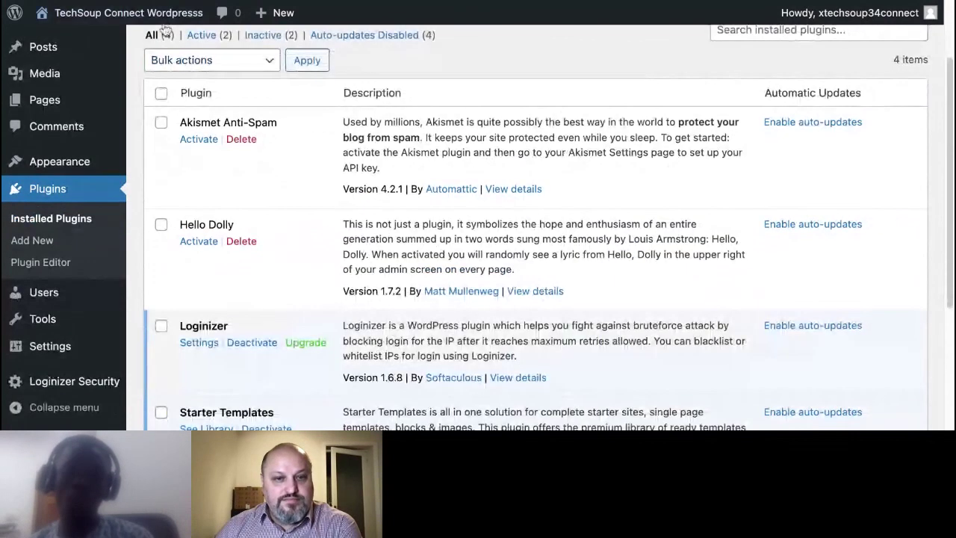
mouse_move(170, 14)
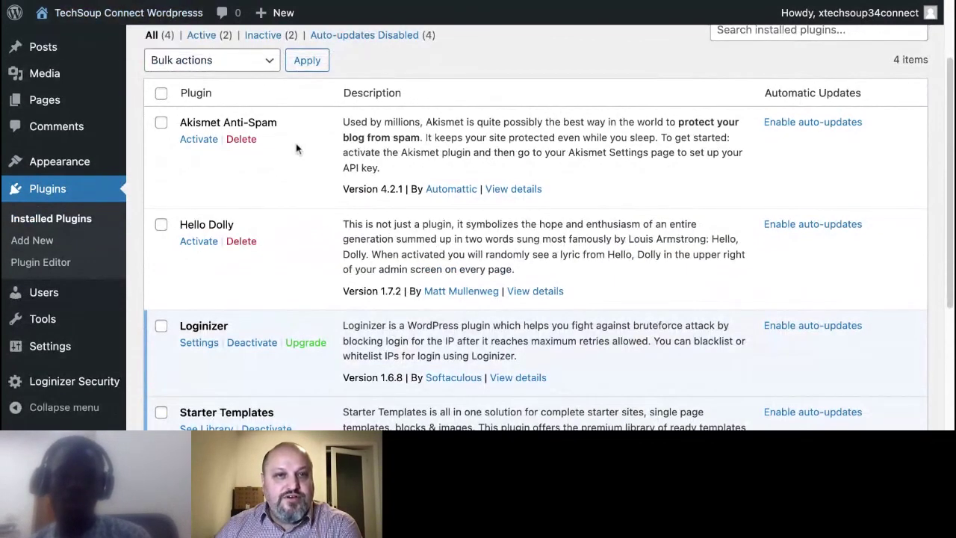
scroll(296, 143, "up", 3)
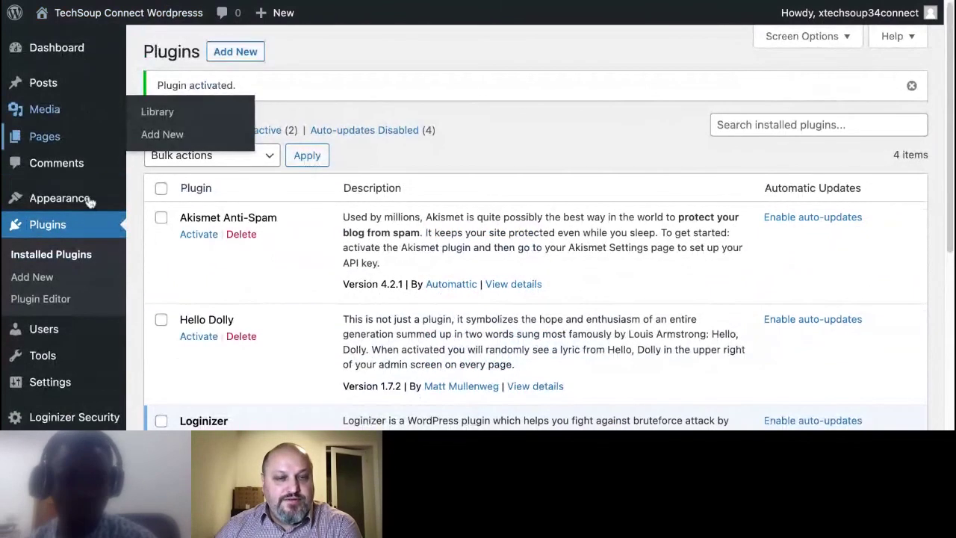
mouse_move(64, 216)
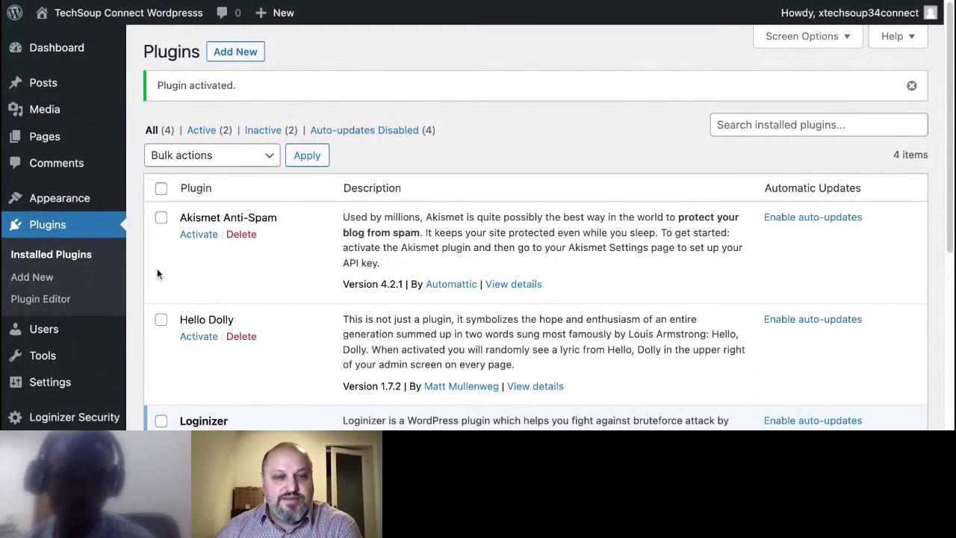
mouse_move(83, 203)
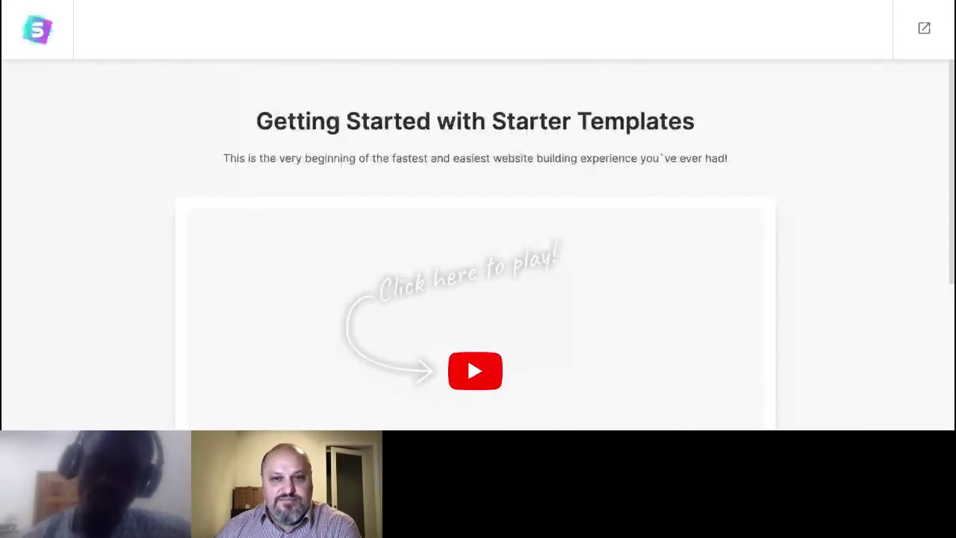
Start building from a starter template with Elementor as the page builder to load the template gallery.
scroll(478, 239, "down", 3)
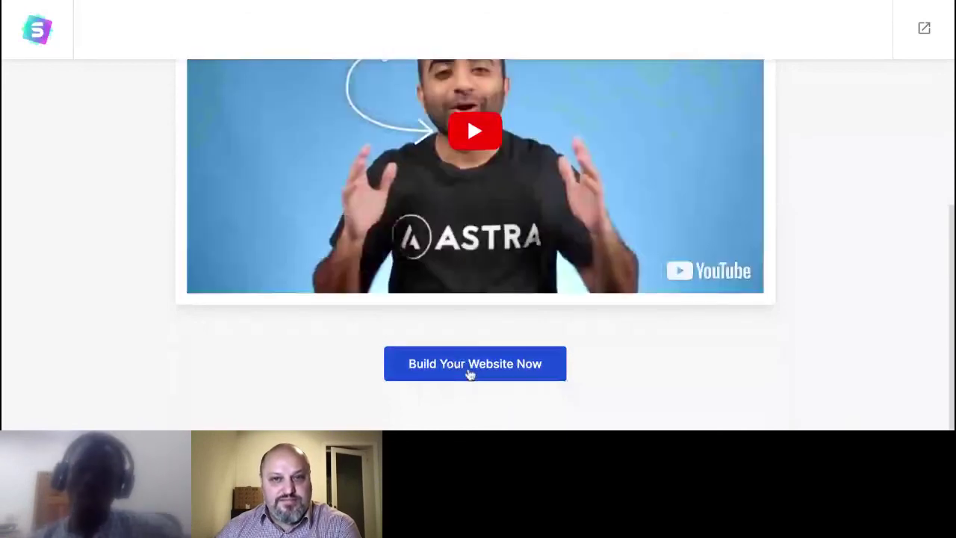
left_click(469, 372)
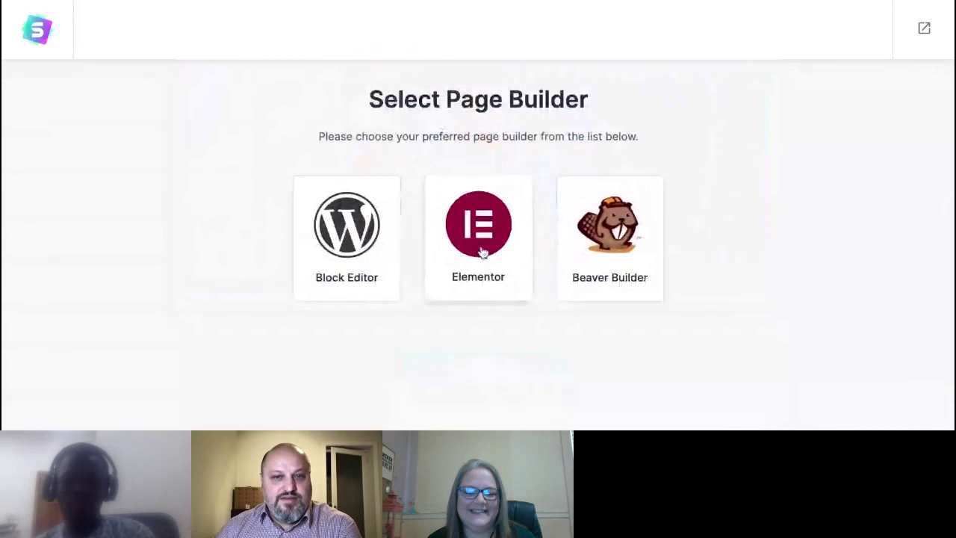
left_click(482, 253)
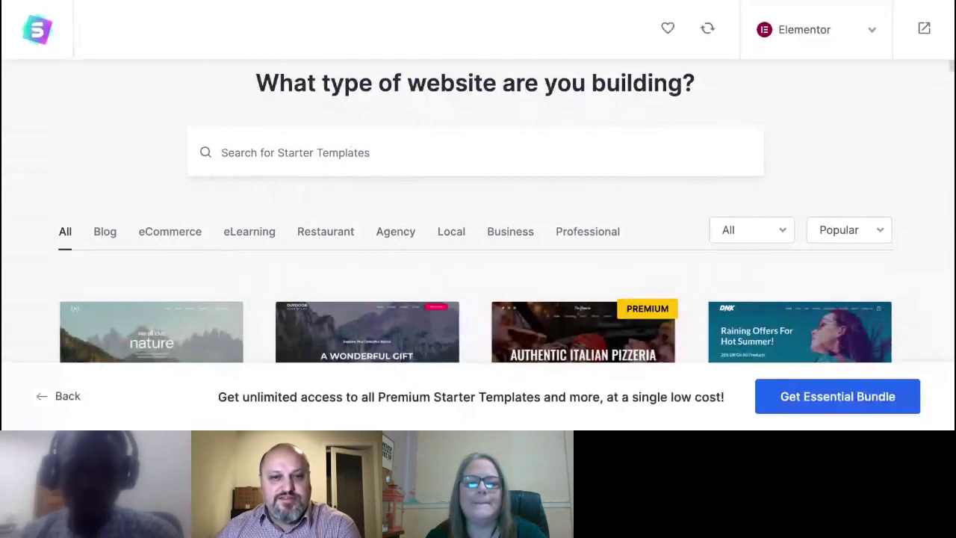
Search the Starter Templates for 'charity' to list matches like Saving Animals Since 75 Years.
type("nono")
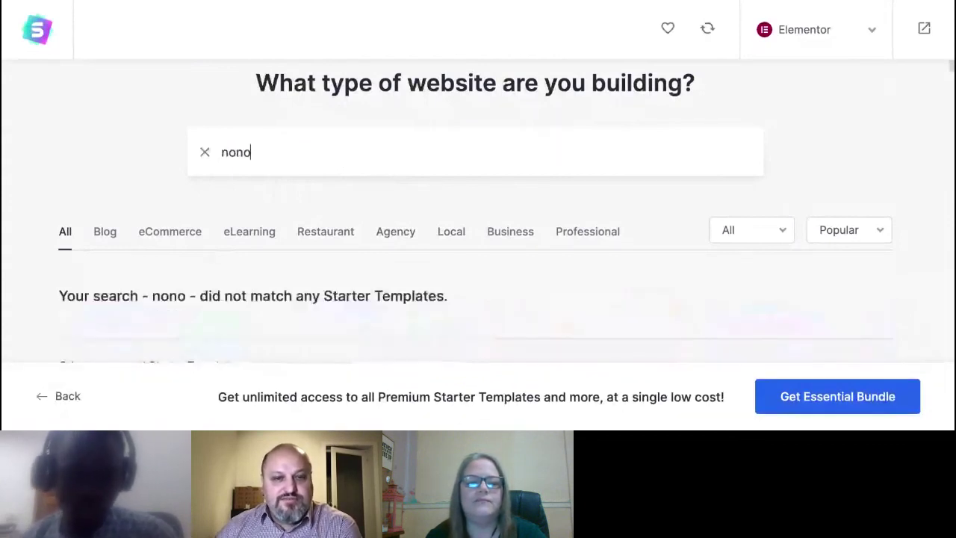
key("BackSpace")
type("pr")
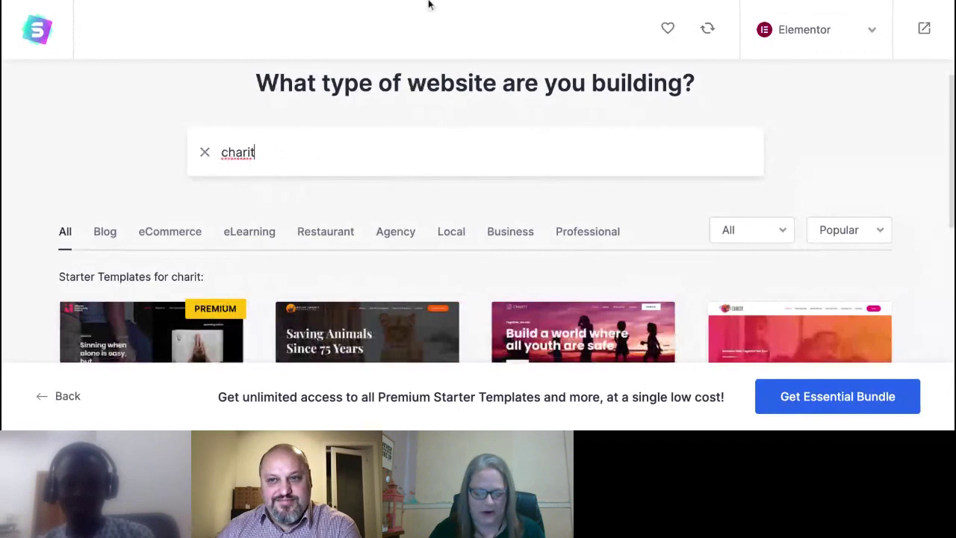
type("y")
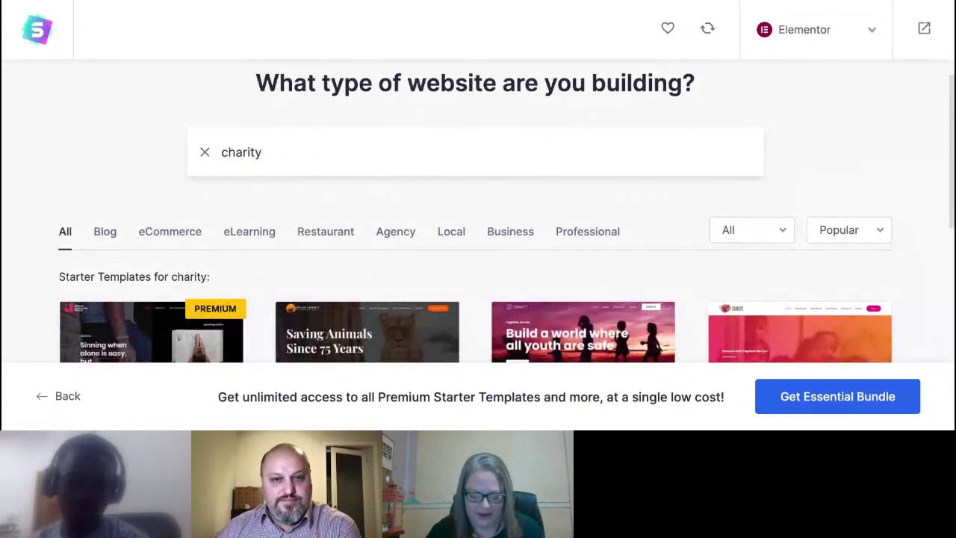